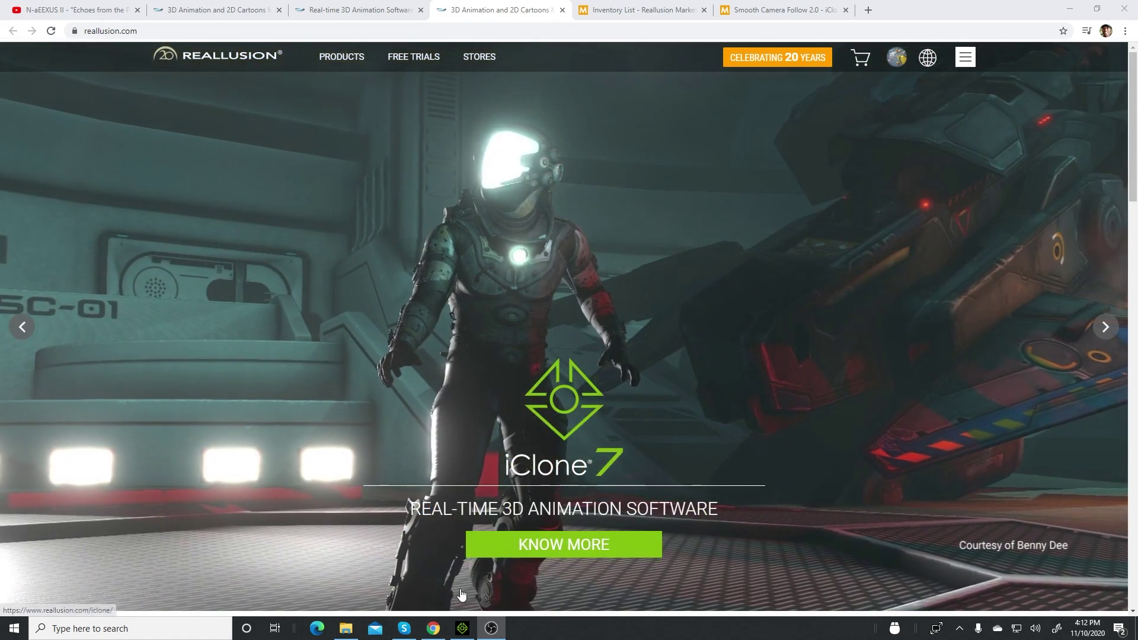
- Bring the Chrome window showing the reallusion.com home page to the front
{"action": "left_click", "coordinate": [435, 631]}
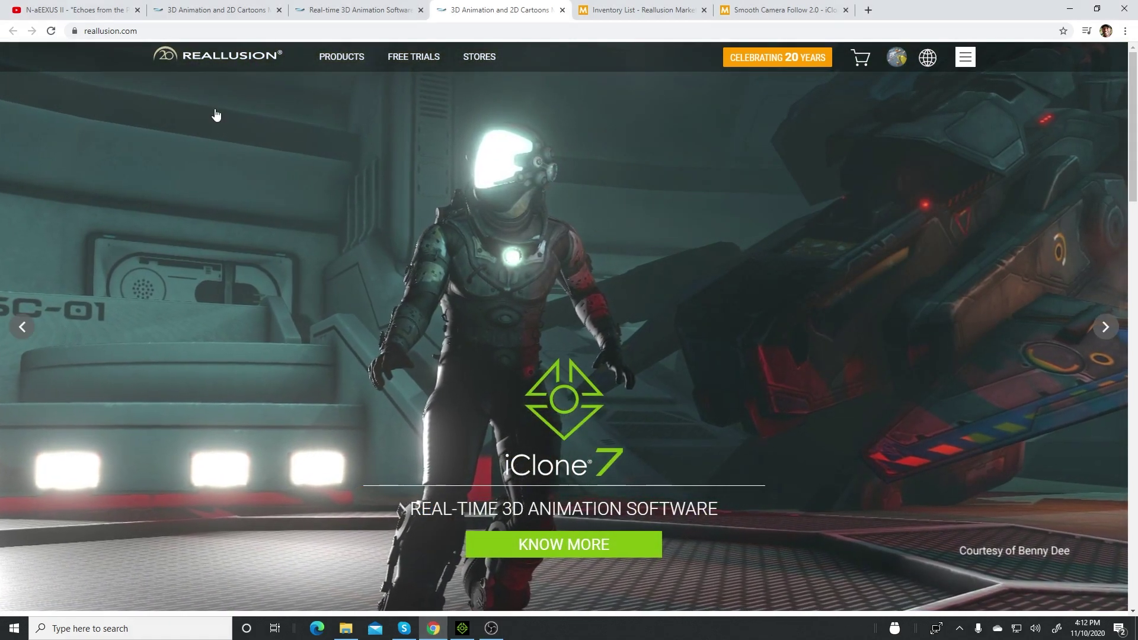
- Switch to the N-aEEXUS II sci-fi short film on YouTube and play it full screen
{"action": "left_click", "coordinate": [64, 12]}
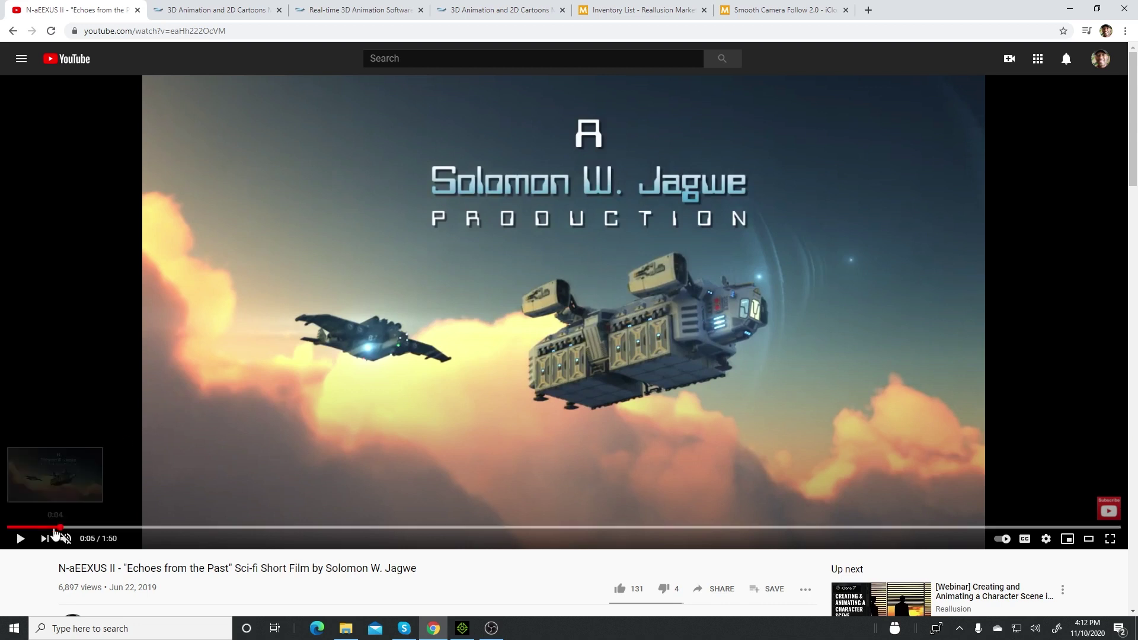
{"action": "left_click", "coordinate": [18, 541]}
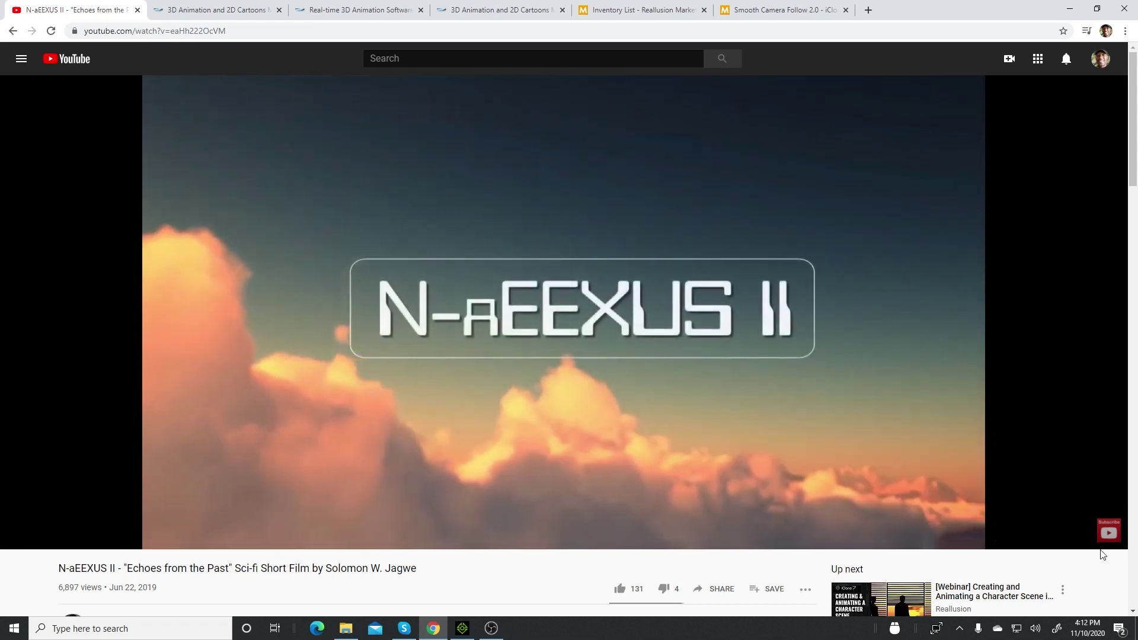
{"action": "left_click", "coordinate": [1111, 540]}
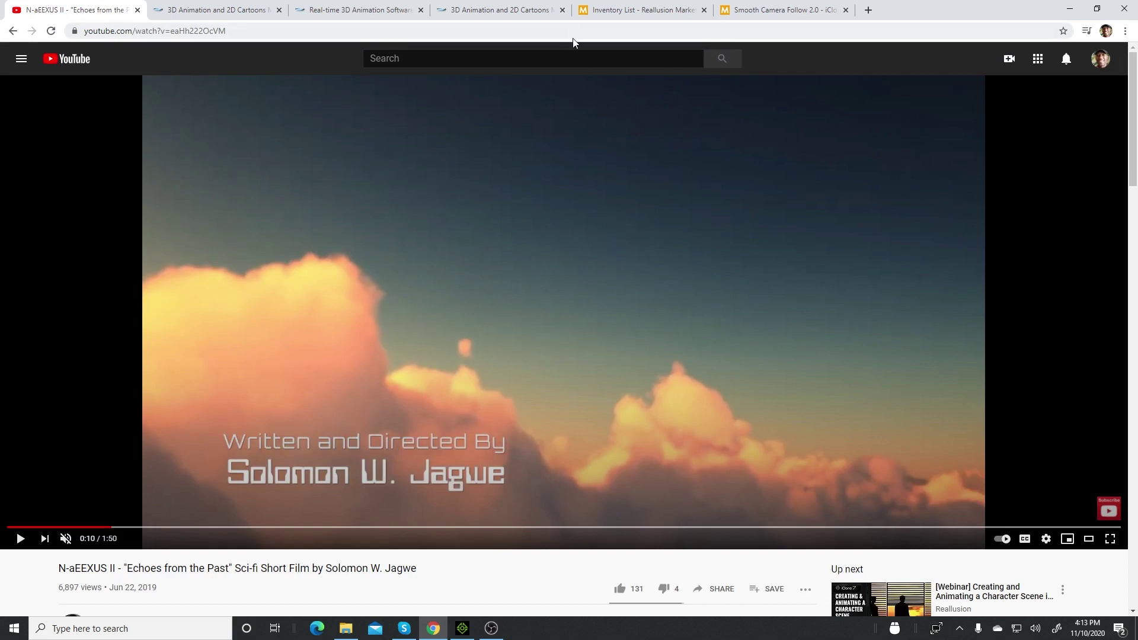
- Review the Smooth Camera Follow 2.0 product page, then switch to the iClone 7 software page
{"action": "left_click", "coordinate": [783, 11]}
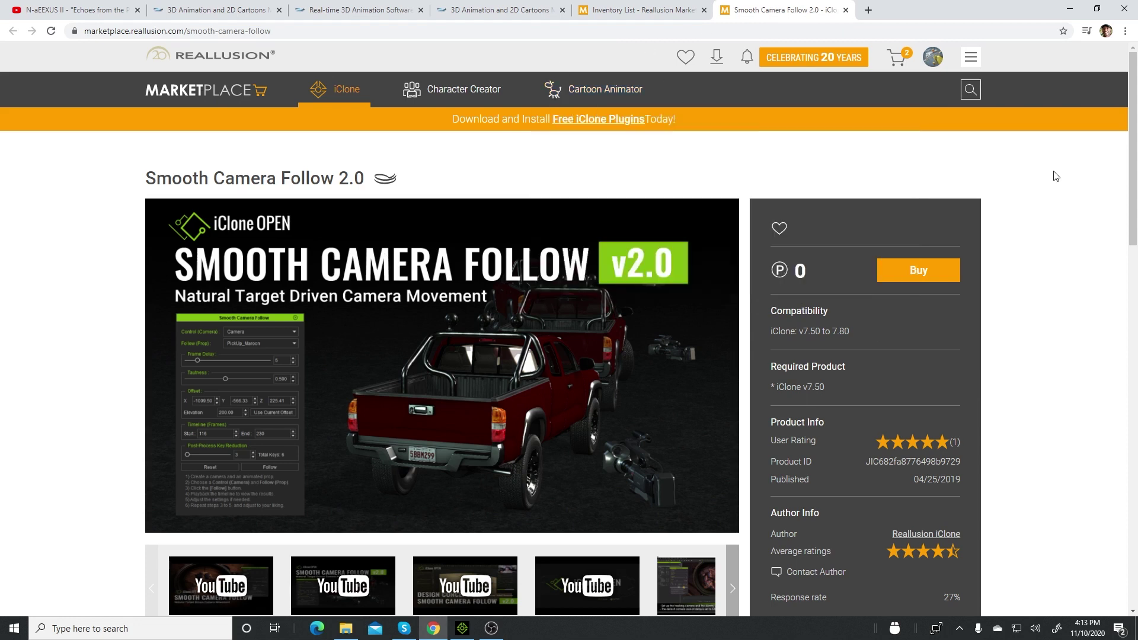
{"action": "mouse_move", "coordinate": [413, 90]}
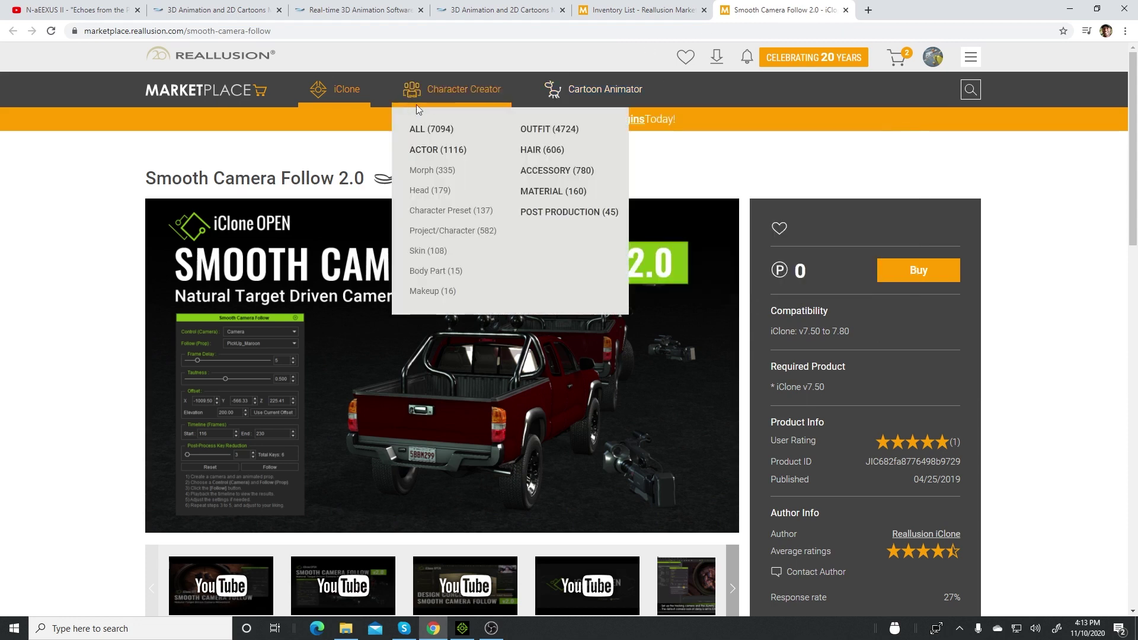
{"action": "left_click", "coordinate": [380, 10]}
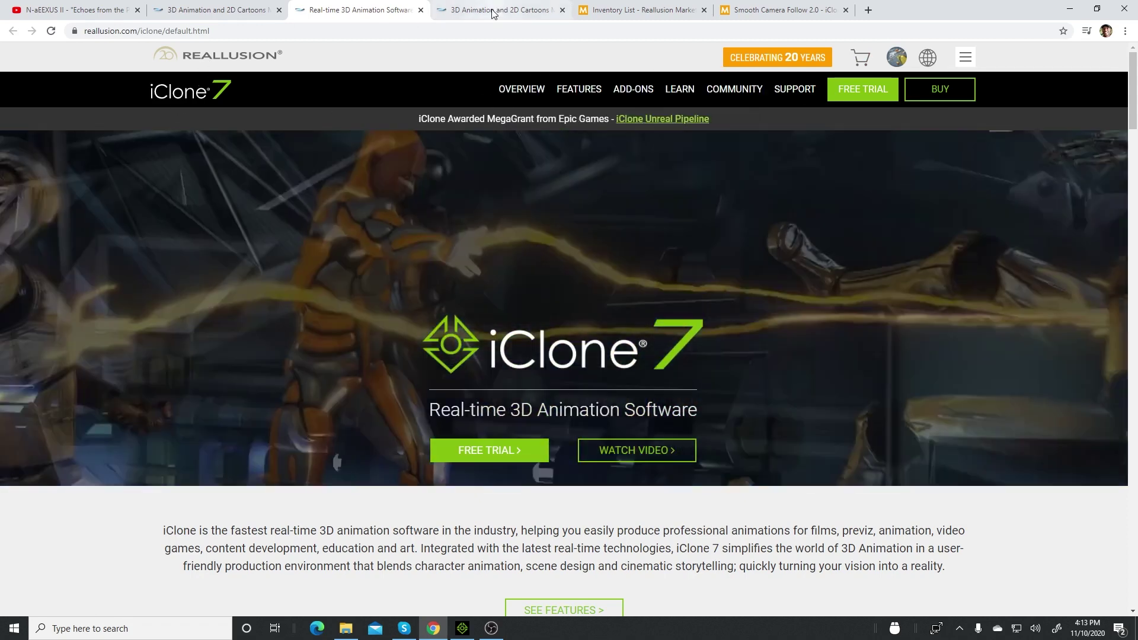
- From the reallusion.com STORES menu, open Reallusion Marketplace in a new tab
{"action": "left_click", "coordinate": [207, 62]}
{"action": "mouse_move", "coordinate": [317, 59]}
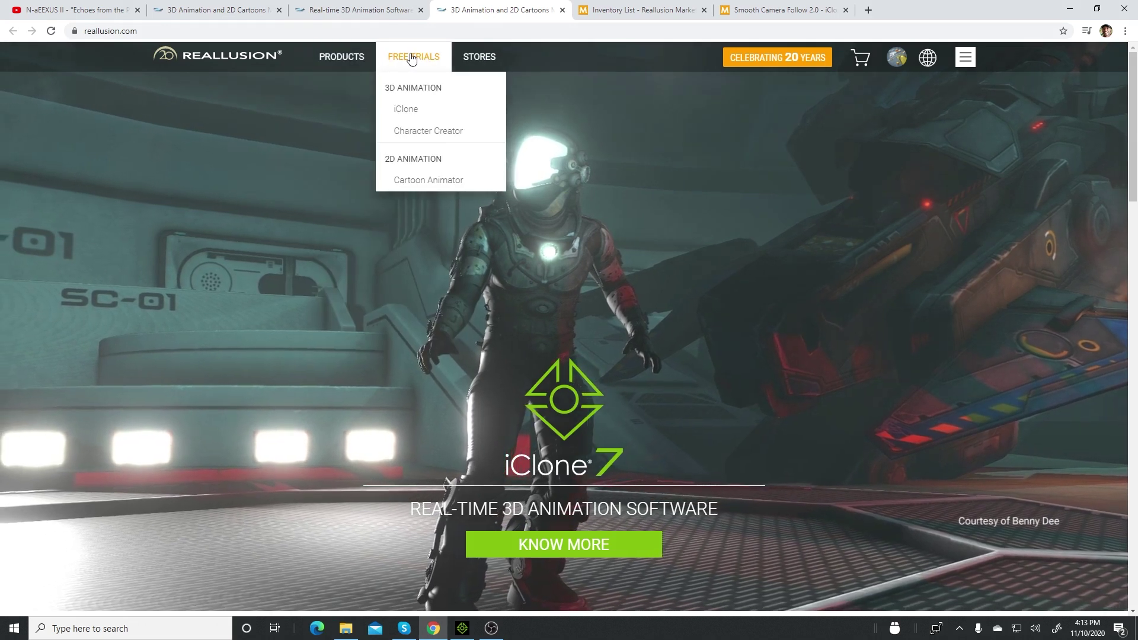
{"action": "mouse_move", "coordinate": [468, 59]}
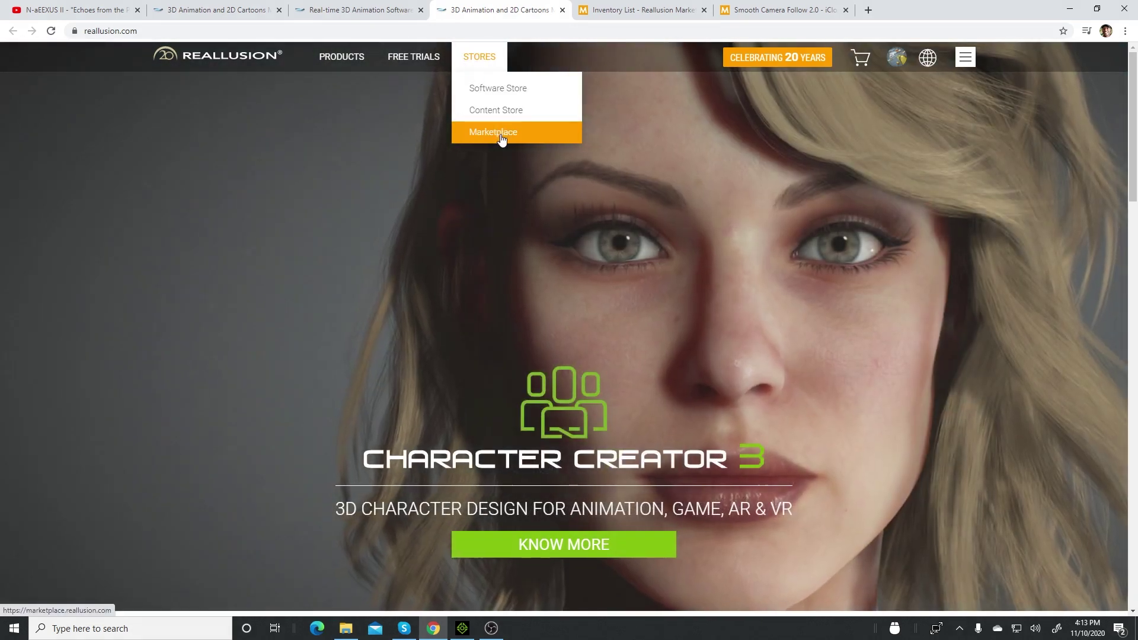
{"action": "left_click", "coordinate": [501, 139]}
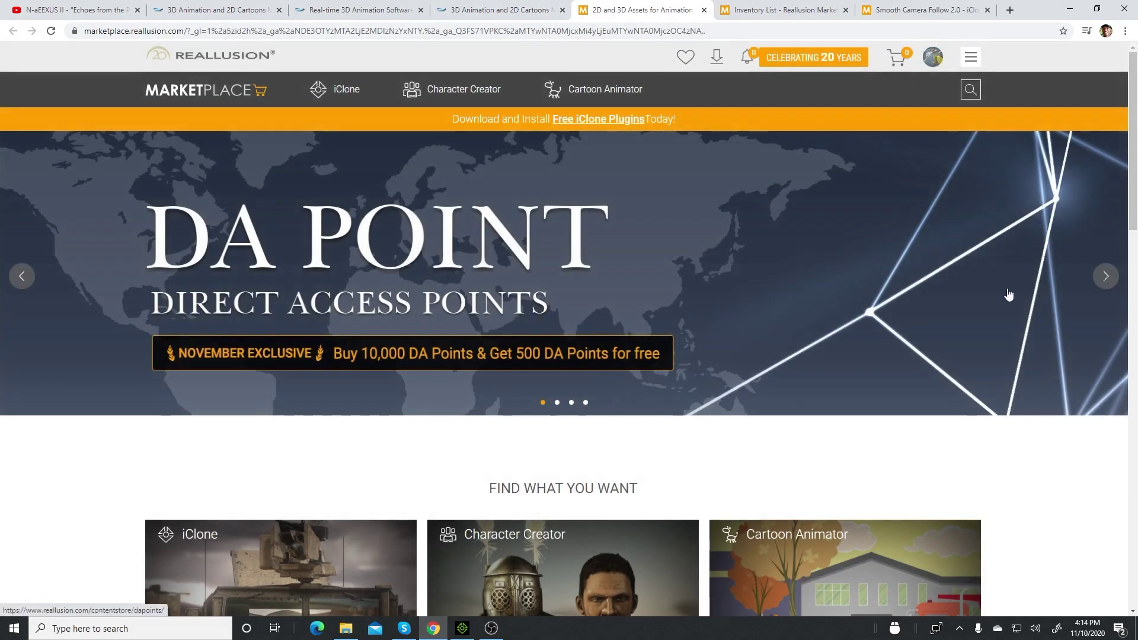
{"action": "scroll", "coordinate": [1008, 295], "scroll_direction": "down", "scroll_amount": 5}
{"action": "scroll", "coordinate": [1024, 287], "scroll_direction": "up", "scroll_amount": 5}
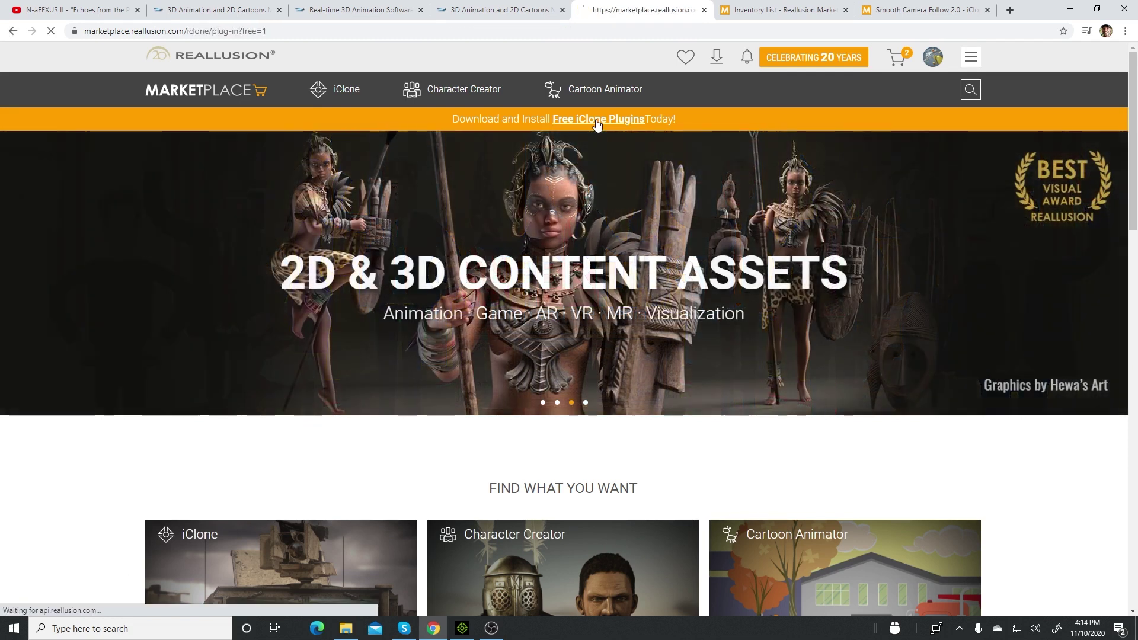
- Open the Free iClone Plugins listing (27 results) and browse the plug-in grid
{"action": "left_click", "coordinate": [599, 122]}
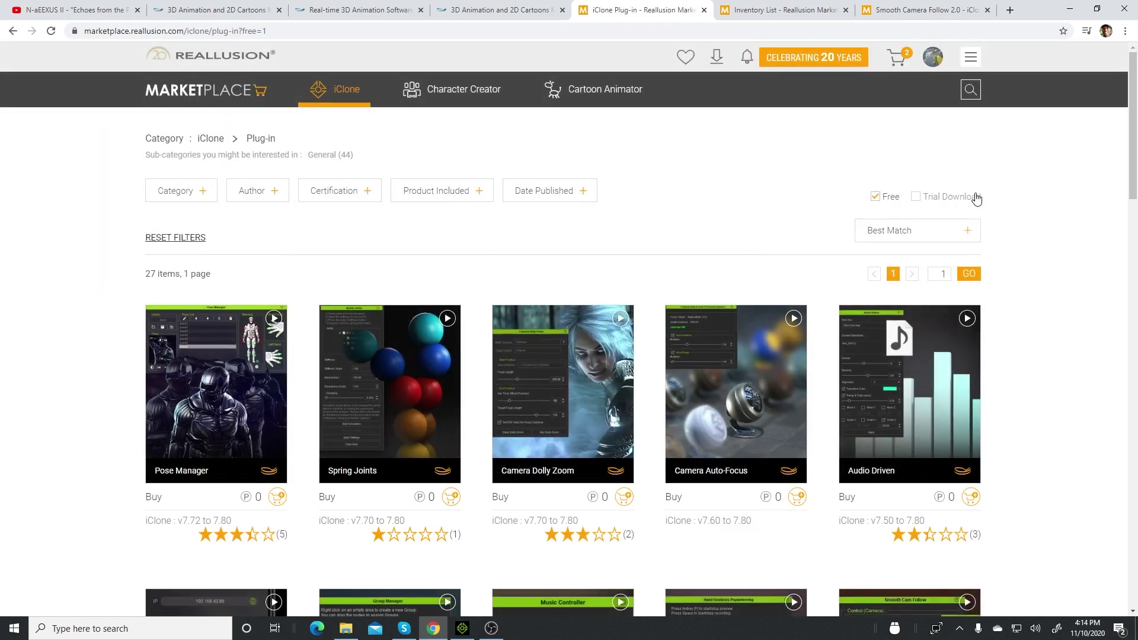
{"action": "scroll", "coordinate": [989, 196], "scroll_direction": "down", "scroll_amount": 1}
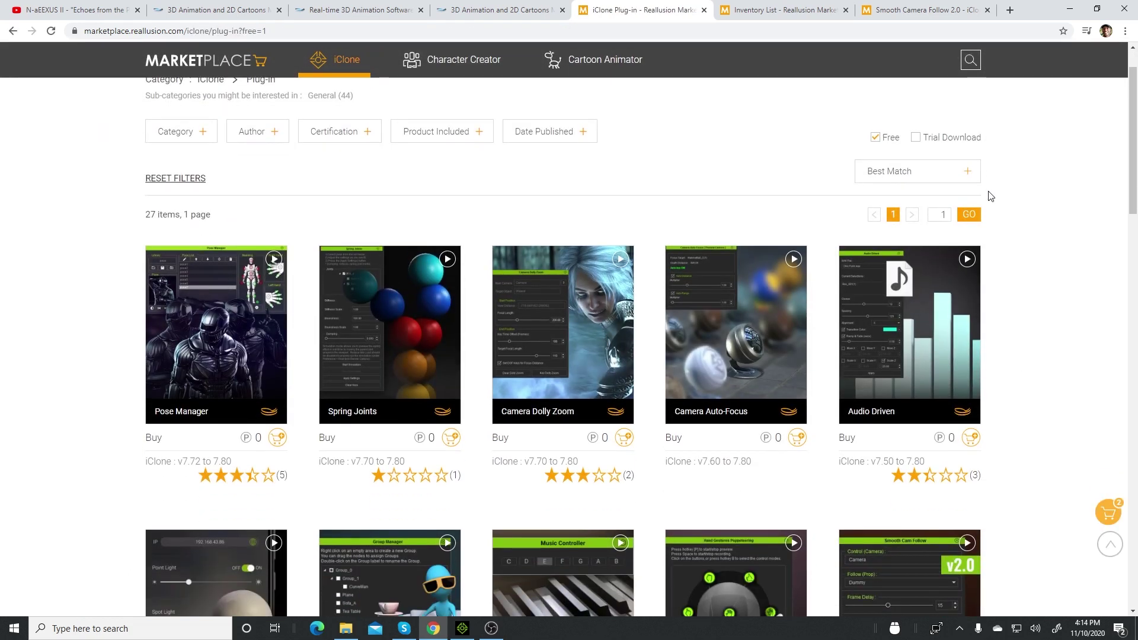
{"action": "scroll", "coordinate": [1008, 199], "scroll_direction": "down", "scroll_amount": 15}
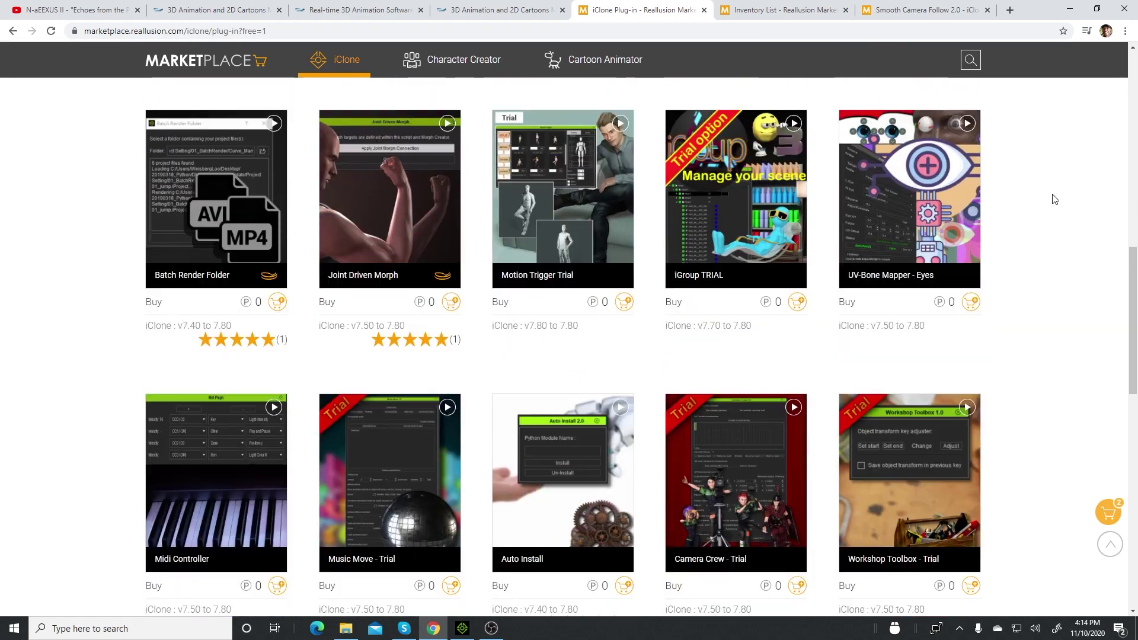
{"action": "scroll", "coordinate": [1055, 199], "scroll_direction": "up", "scroll_amount": 3}
{"action": "scroll", "coordinate": [1054, 199], "scroll_direction": "up", "scroll_amount": 10}
{"action": "left_click", "coordinate": [876, 197]}
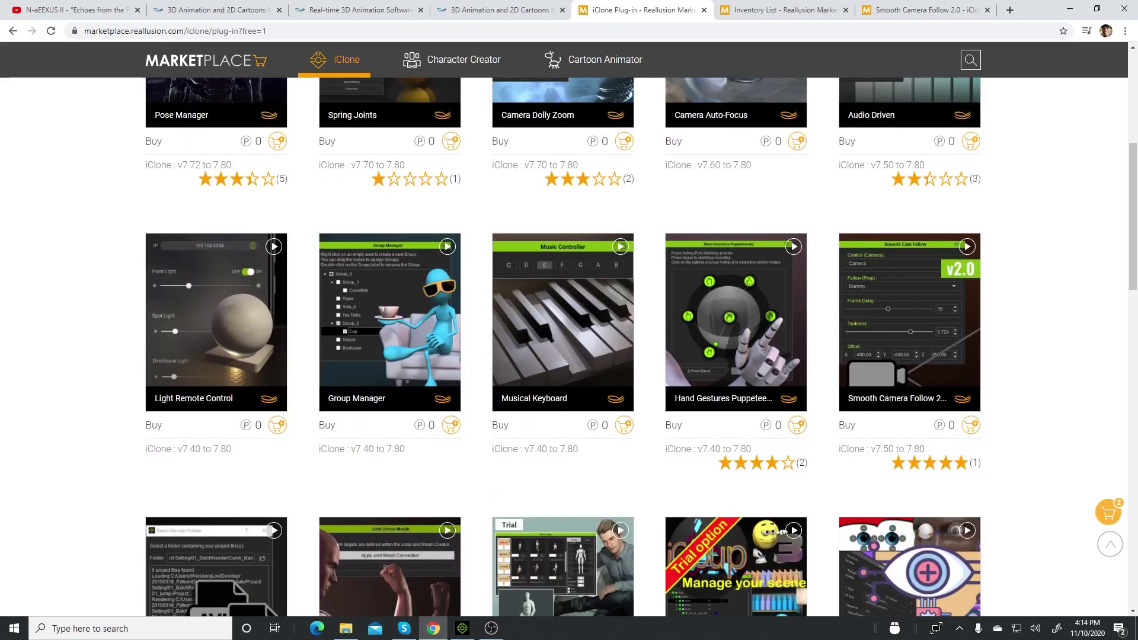
{"action": "scroll", "coordinate": [1090, 261], "scroll_direction": "down", "scroll_amount": 2}
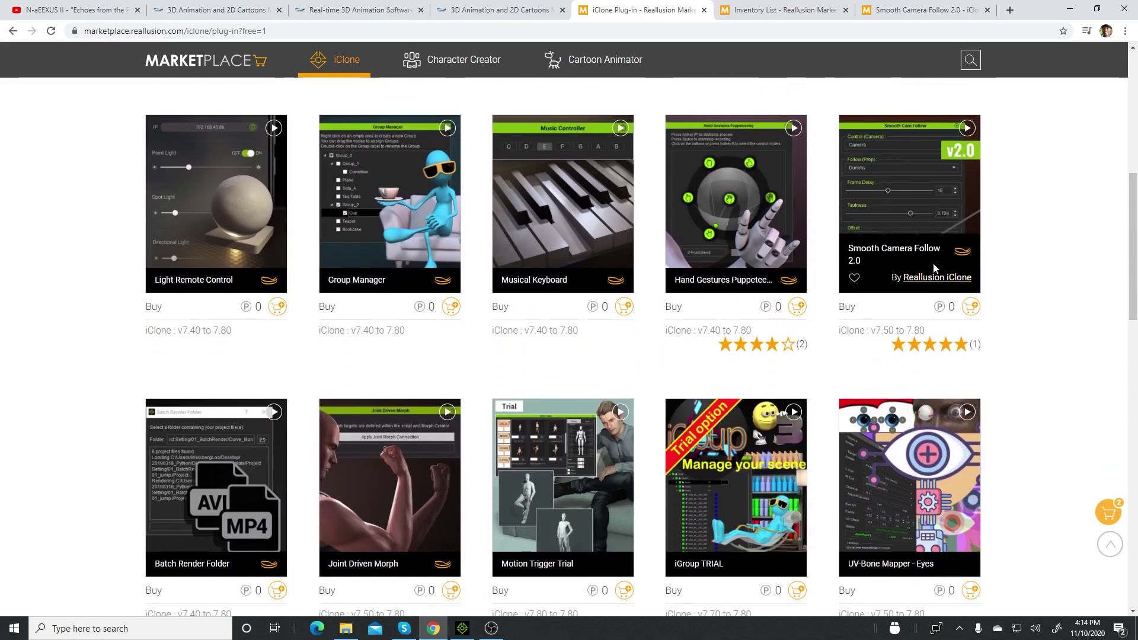
{"action": "scroll", "coordinate": [1083, 197], "scroll_direction": "up", "scroll_amount": 7}
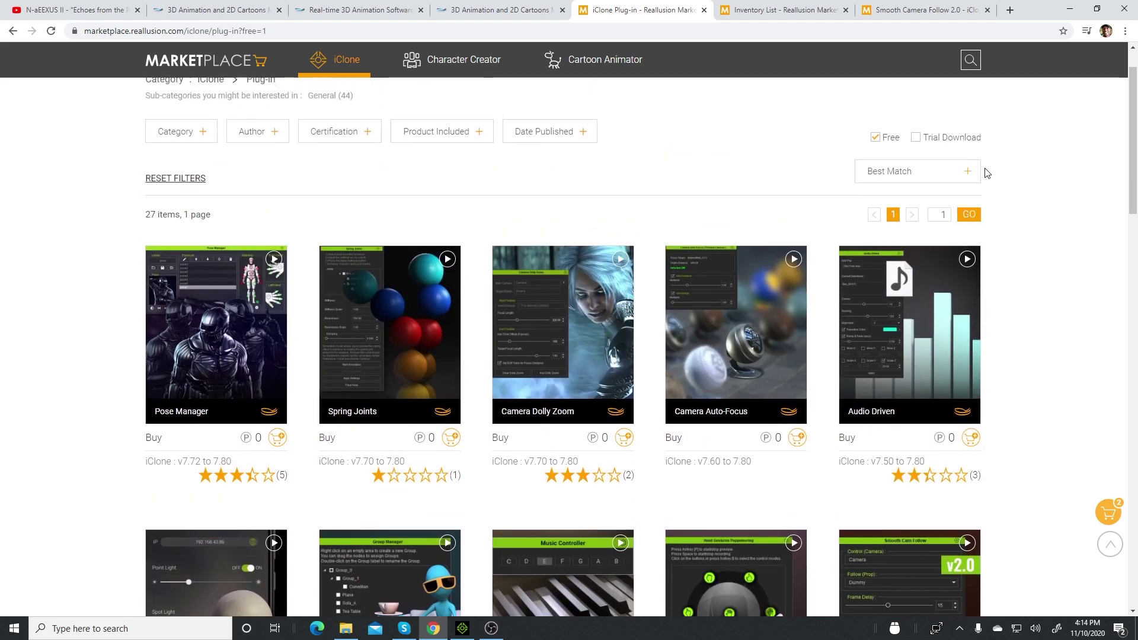
- Watch the N-aEEXUS II film full screen, then pause it at 0:27 in normal view
{"action": "left_click", "coordinate": [43, 13]}
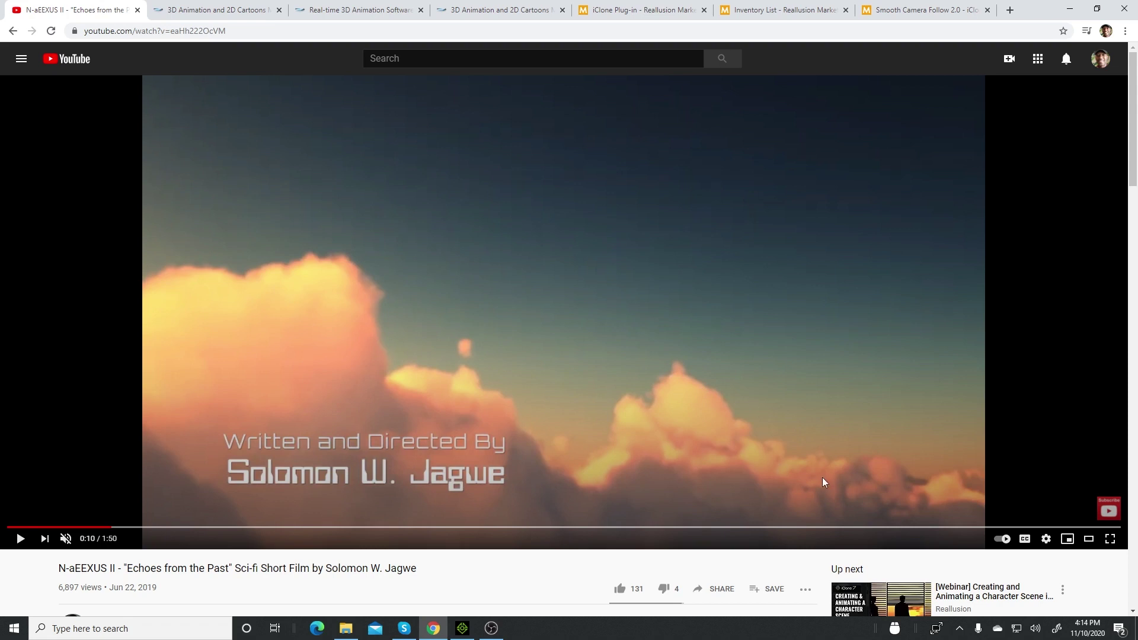
{"action": "left_click", "coordinate": [1112, 545]}
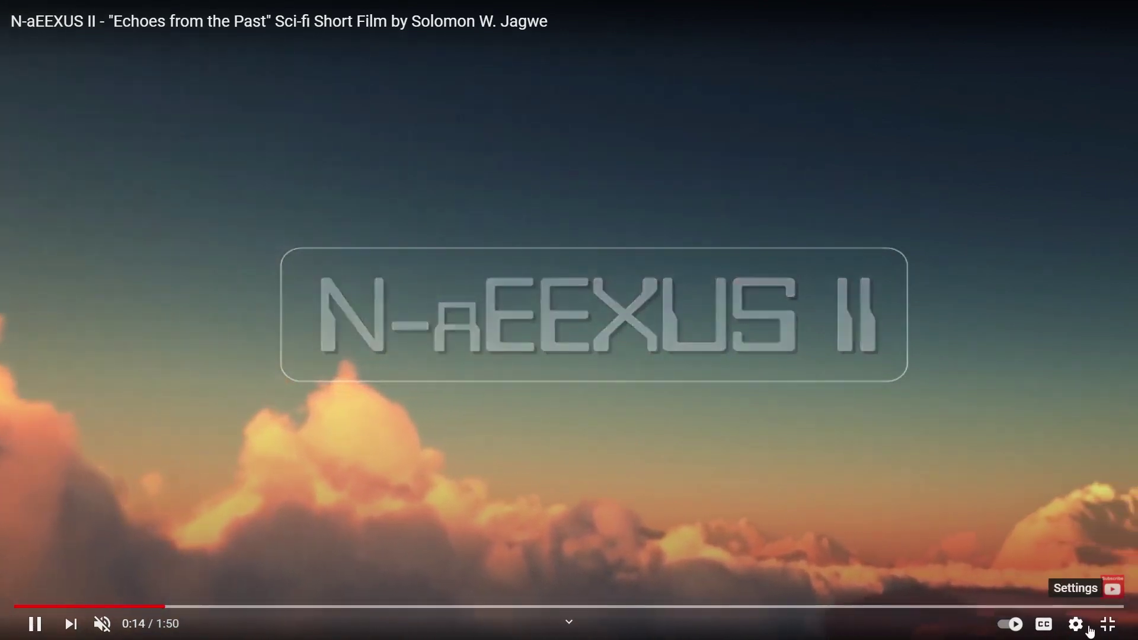
{"action": "left_click", "coordinate": [1109, 625]}
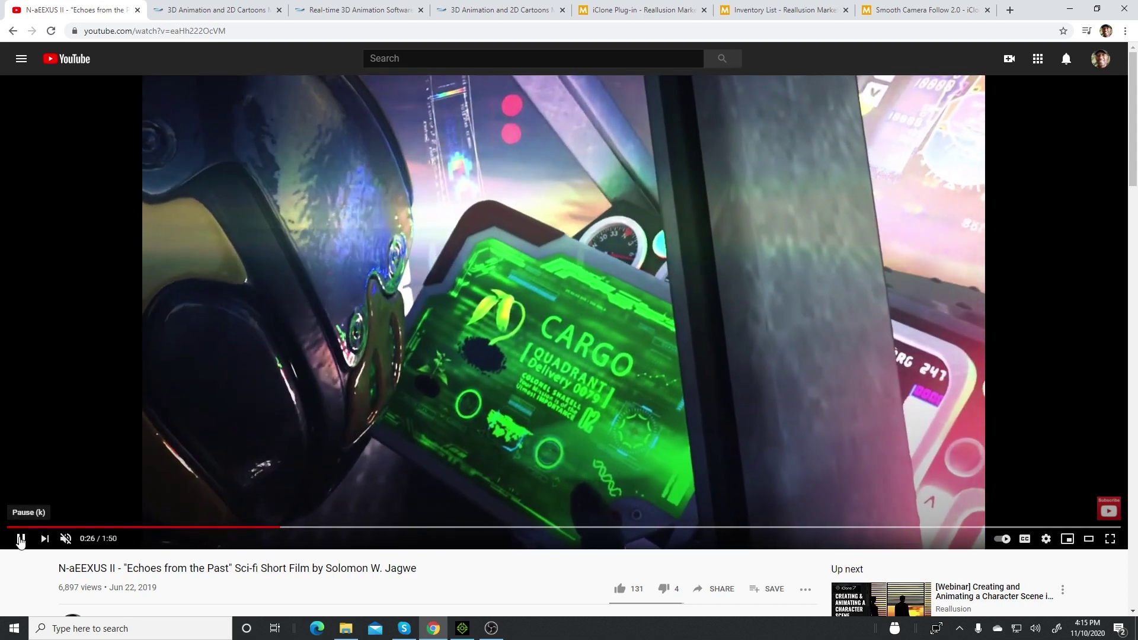
{"action": "left_click", "coordinate": [21, 539]}
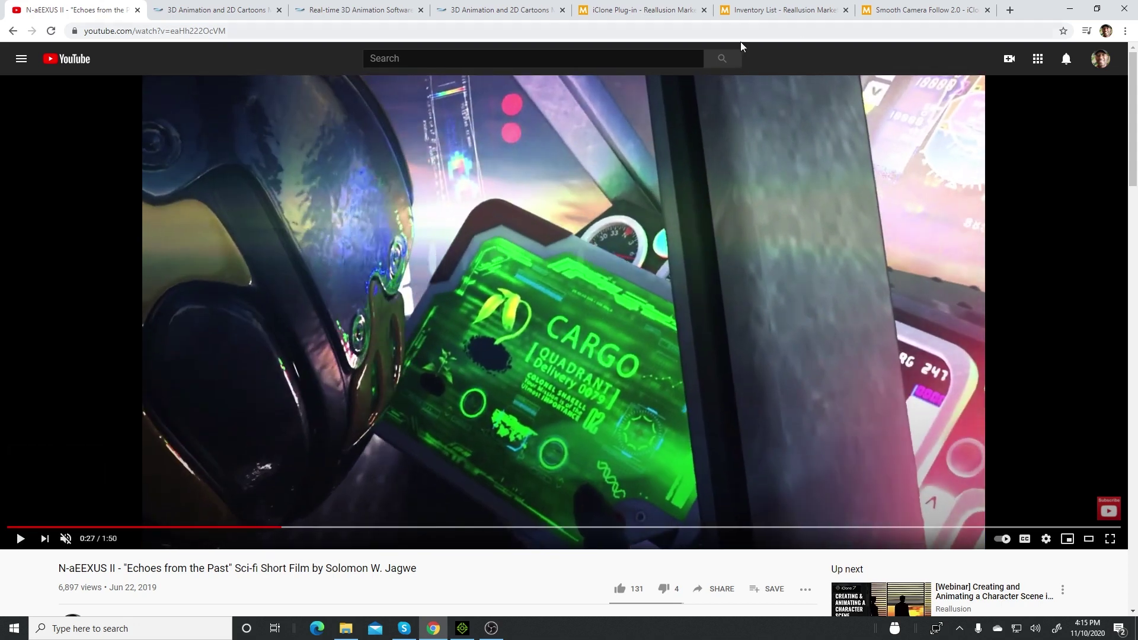
- Return to the iClone plug-in listing, scroll through it, and check the Shopping Cart
{"action": "left_click", "coordinate": [629, 13]}
{"action": "scroll", "coordinate": [1076, 245], "scroll_direction": "down", "scroll_amount": 3}
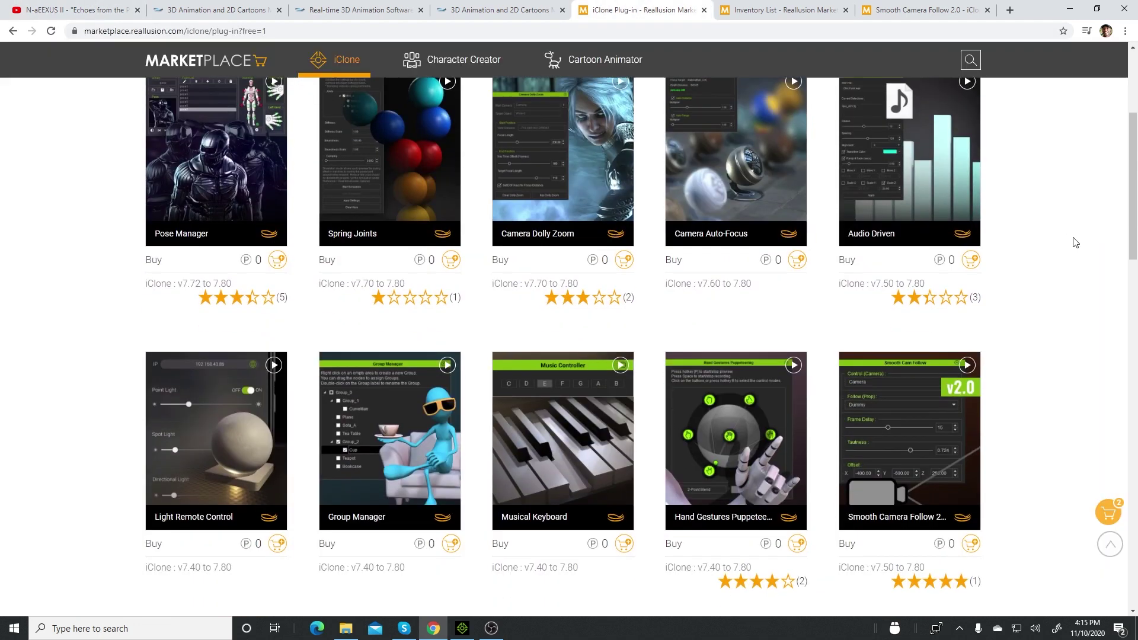
{"action": "scroll", "coordinate": [1067, 255], "scroll_direction": "down", "scroll_amount": 3}
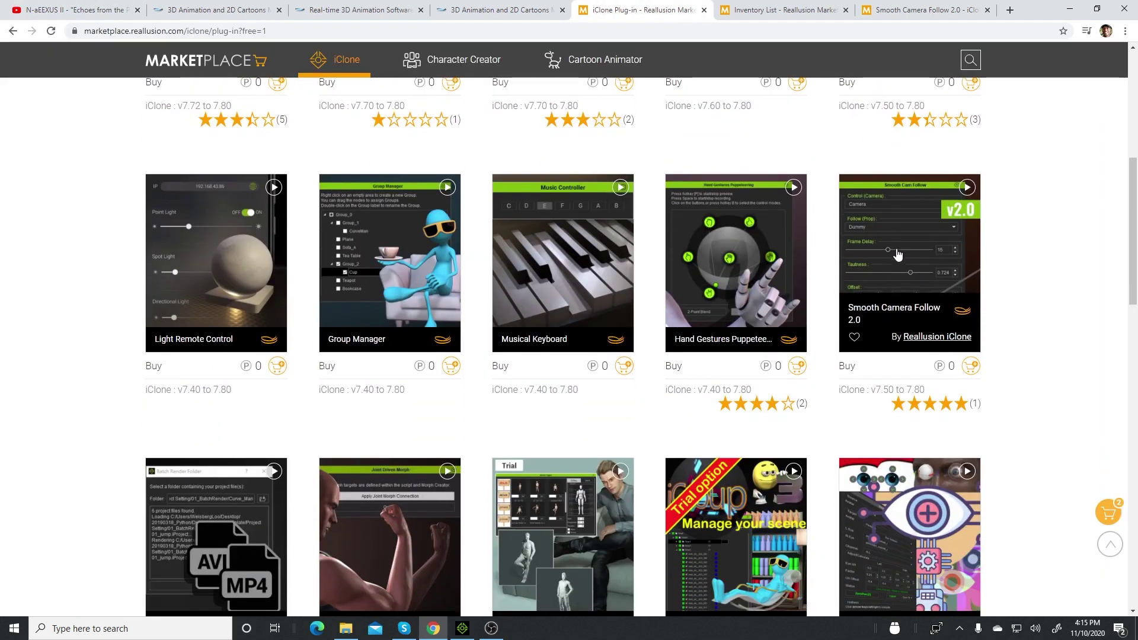
{"action": "mouse_move", "coordinate": [605, 60]}
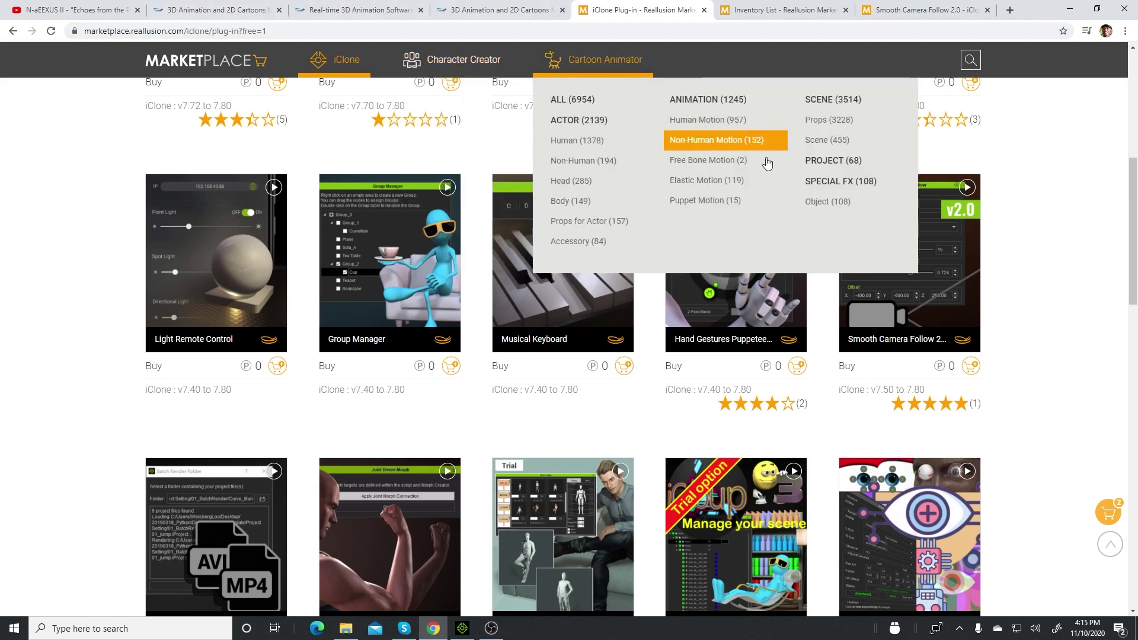
{"action": "scroll", "coordinate": [1052, 353], "scroll_direction": "up", "scroll_amount": 2}
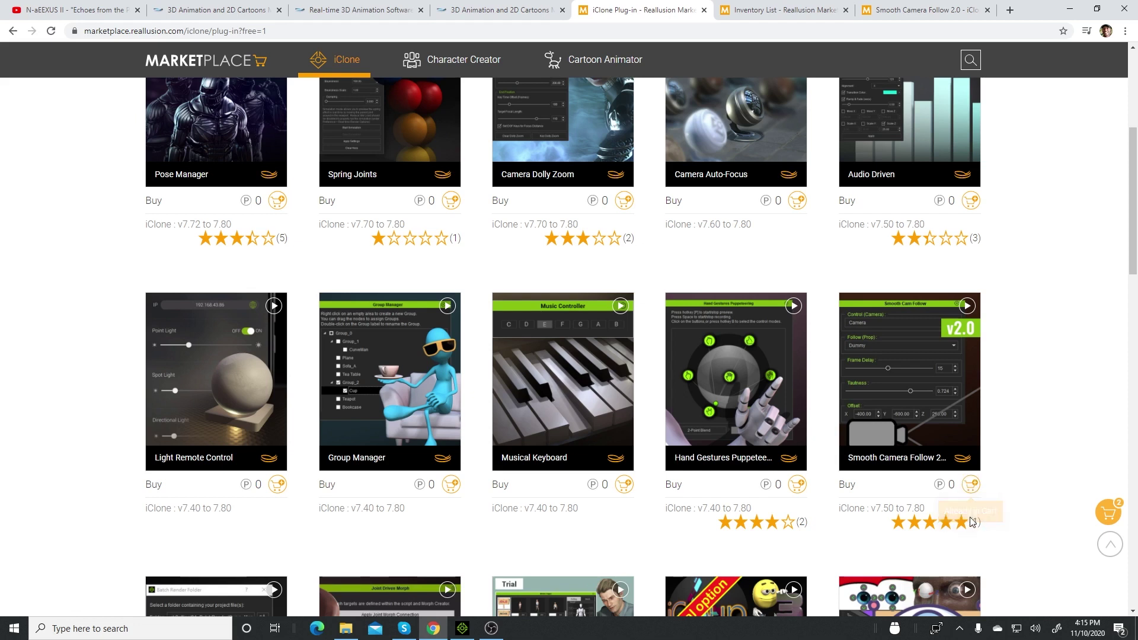
{"action": "scroll", "coordinate": [1020, 466], "scroll_direction": "up", "scroll_amount": 5}
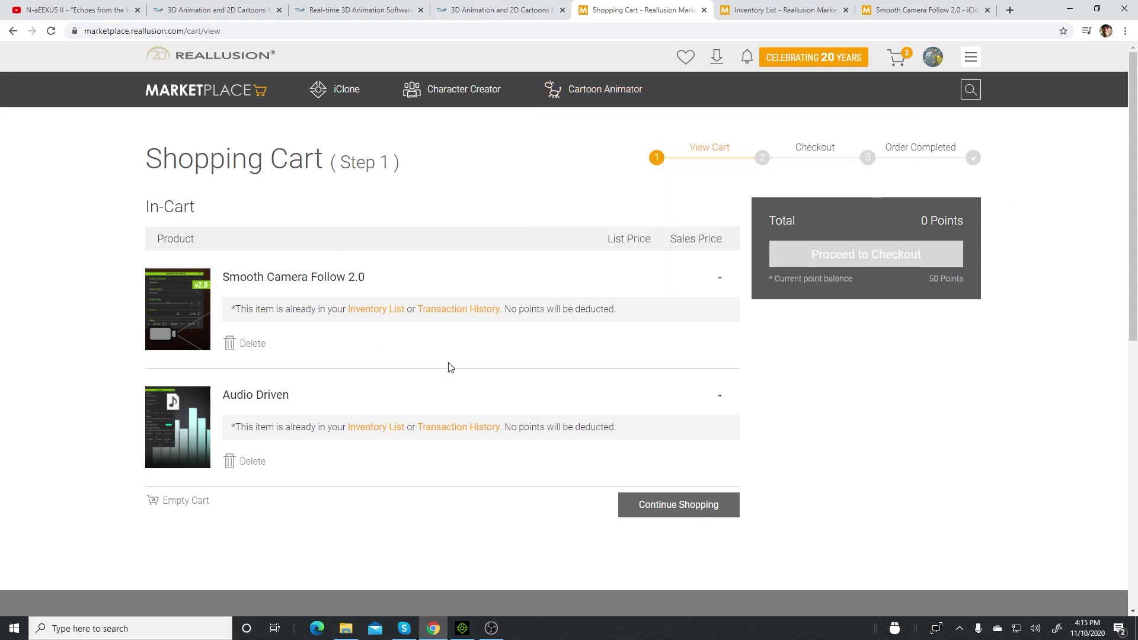
- Open the owned plug-ins Inventory List and download Smooth Camera Follow 2.0
{"action": "left_click", "coordinate": [376, 310]}
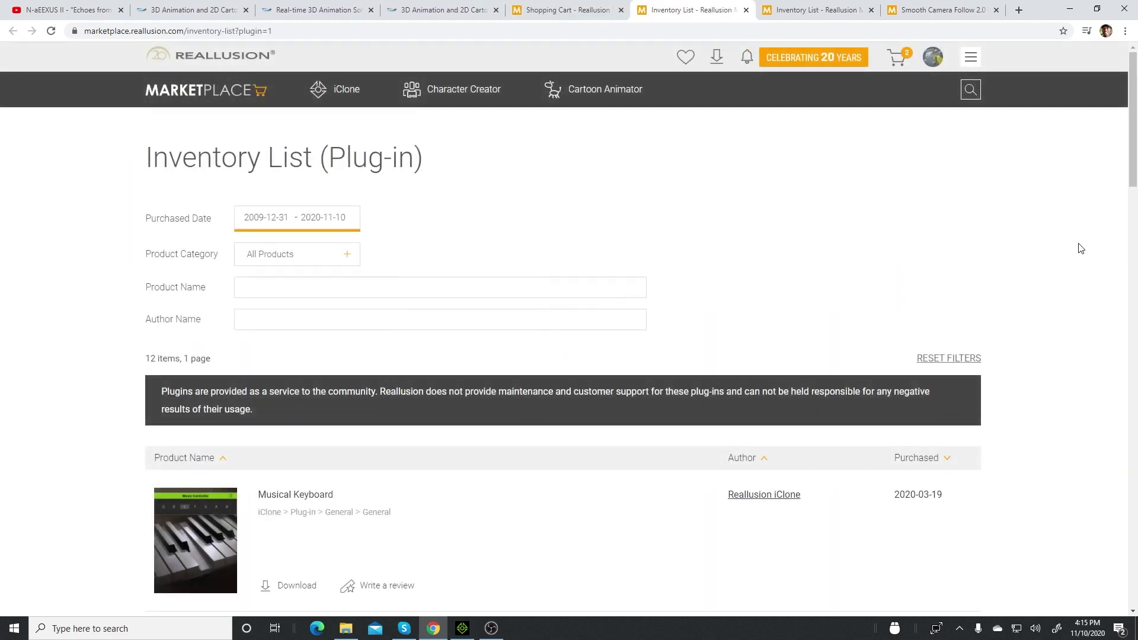
{"action": "scroll", "coordinate": [1081, 248], "scroll_direction": "down", "scroll_amount": 5}
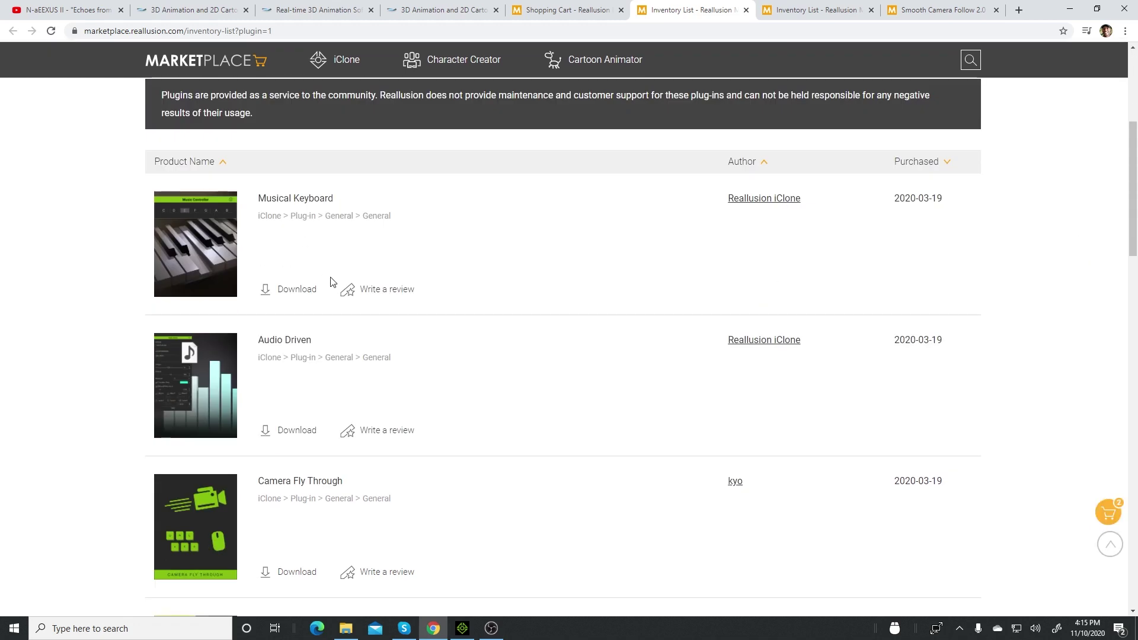
{"action": "scroll", "coordinate": [300, 325], "scroll_direction": "down", "scroll_amount": 4}
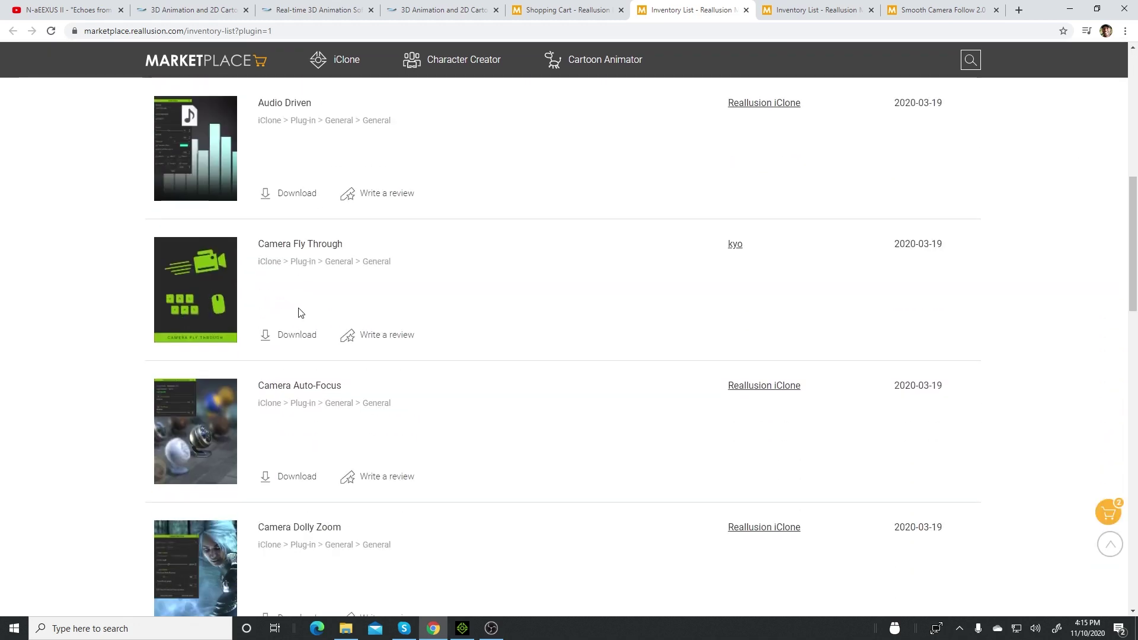
{"action": "scroll", "coordinate": [299, 329], "scroll_direction": "down", "scroll_amount": 13}
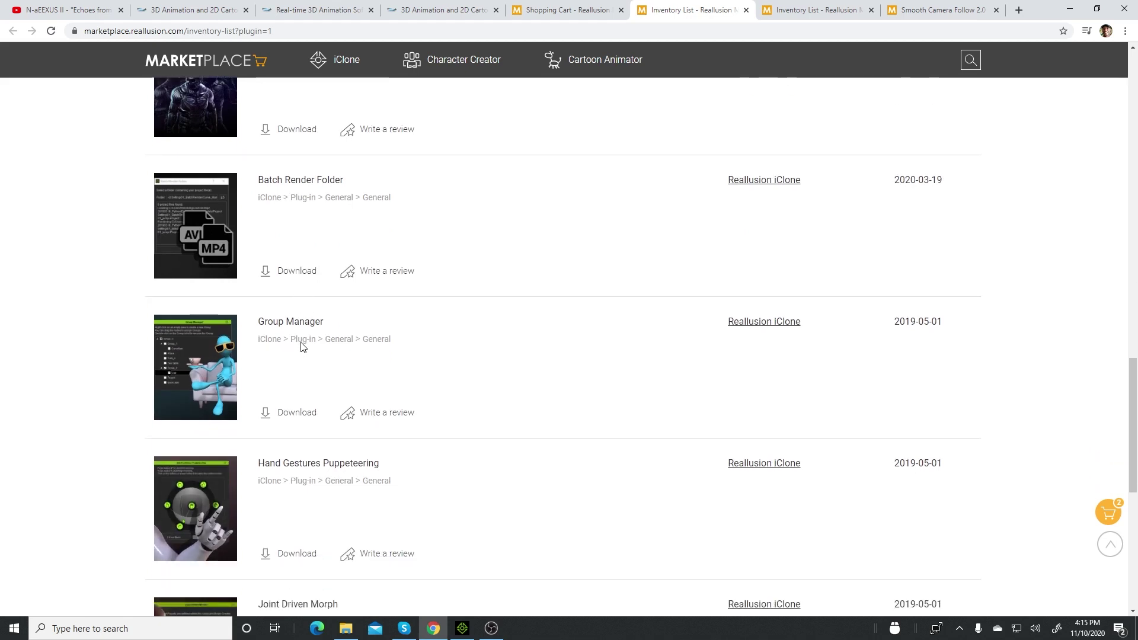
{"action": "scroll", "coordinate": [301, 347], "scroll_direction": "down", "scroll_amount": 8}
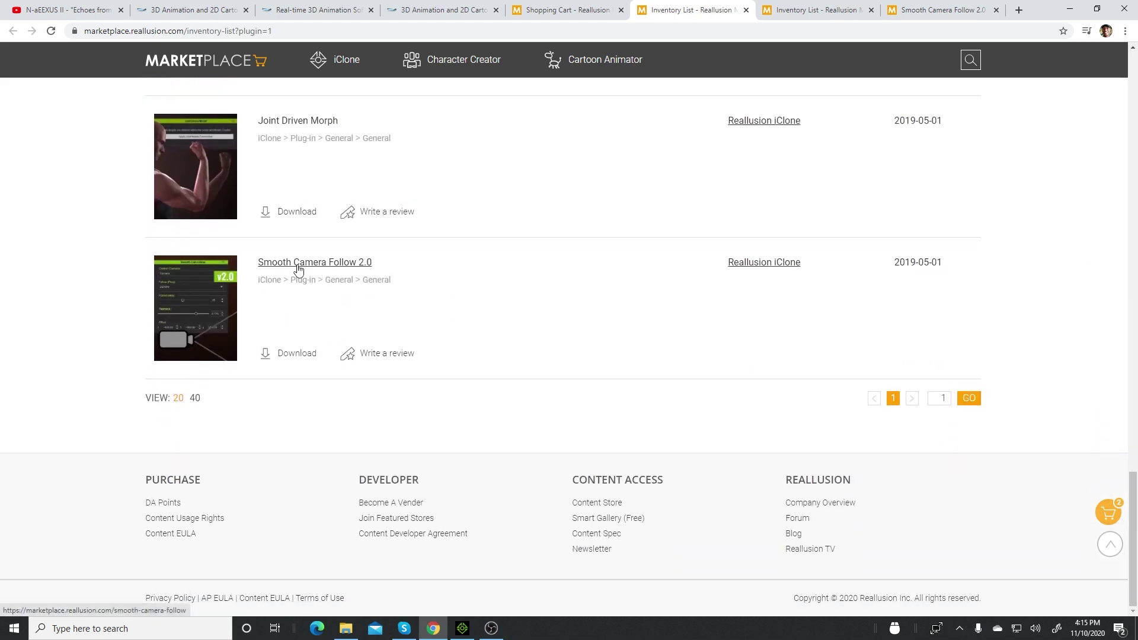
{"action": "left_click", "coordinate": [294, 355]}
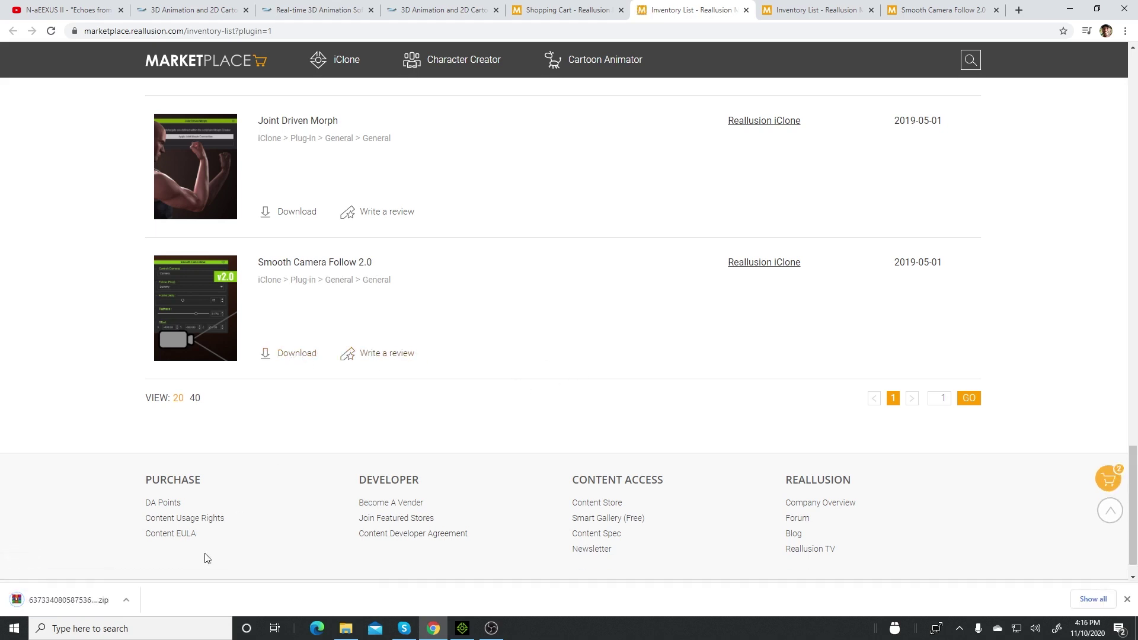
- Show the downloaded plugin zip in Downloads and extract it there
{"action": "left_click", "coordinate": [126, 600]}
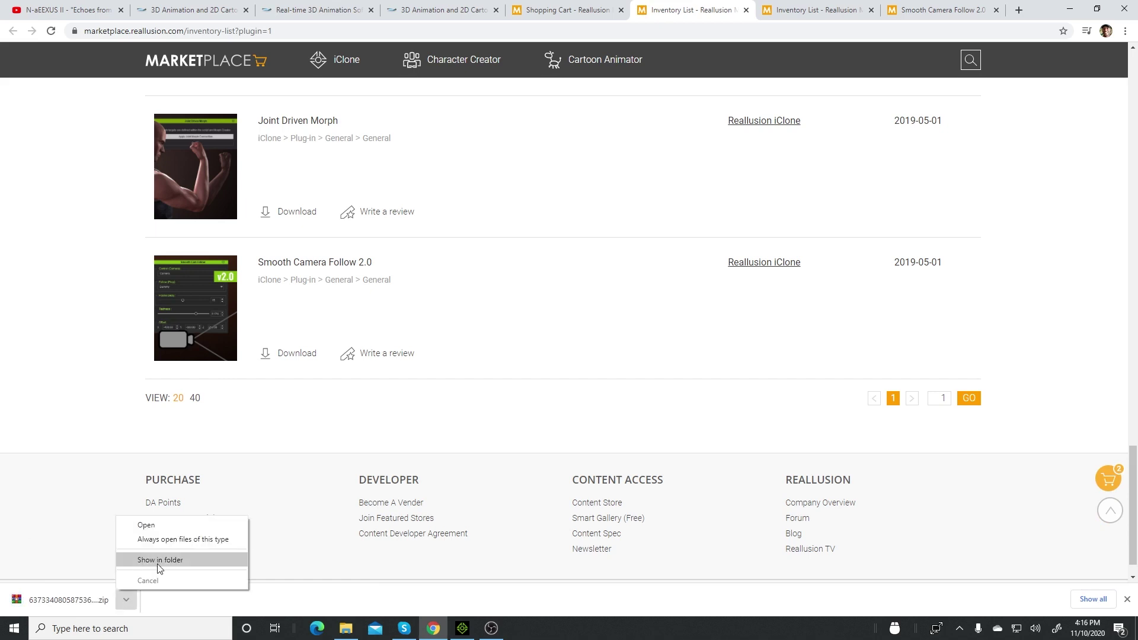
{"action": "left_click", "coordinate": [159, 560]}
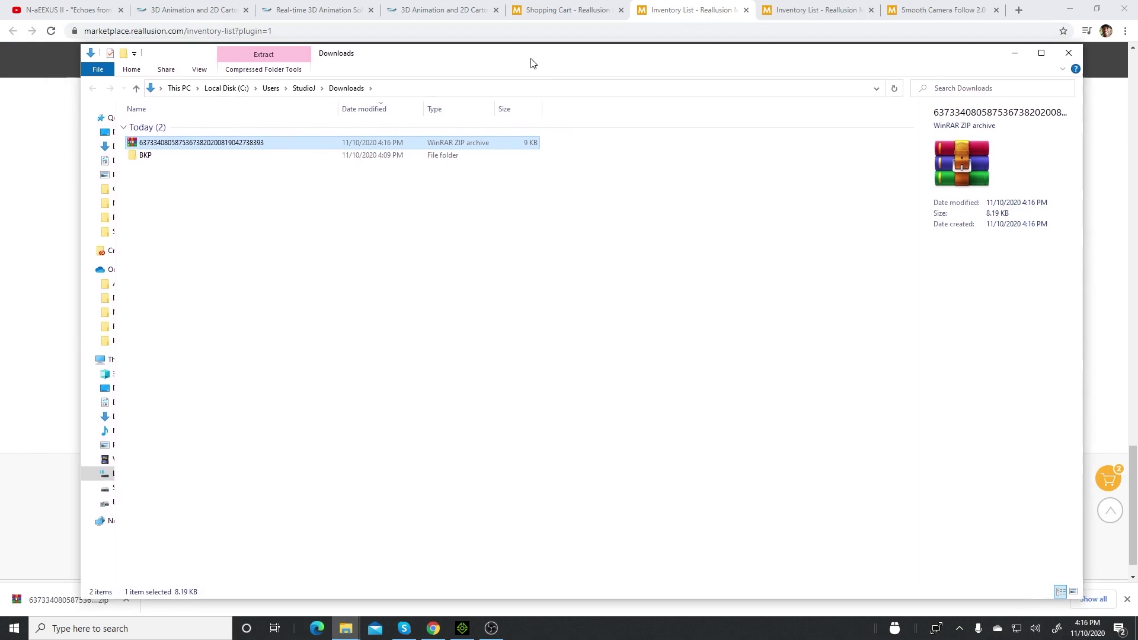
{"action": "right_click", "coordinate": [200, 147]}
{"action": "left_click", "coordinate": [252, 204]}
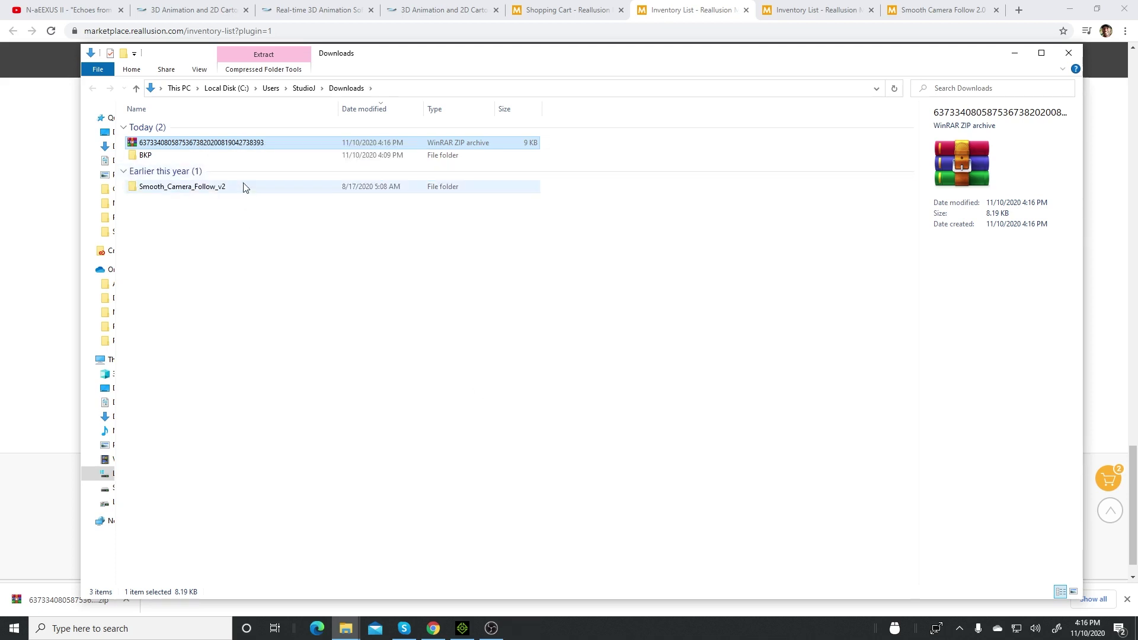
- Copy the extracted Smooth_Camera_Follow_v2 folder
{"action": "left_click", "coordinate": [169, 189]}
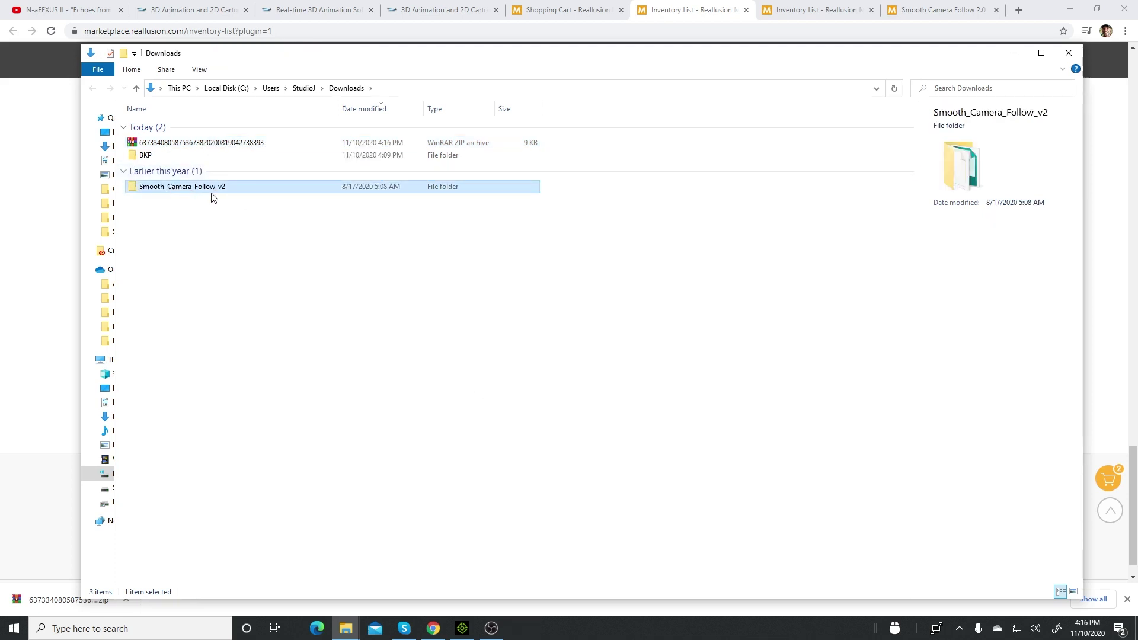
{"action": "right_click", "coordinate": [190, 192]}
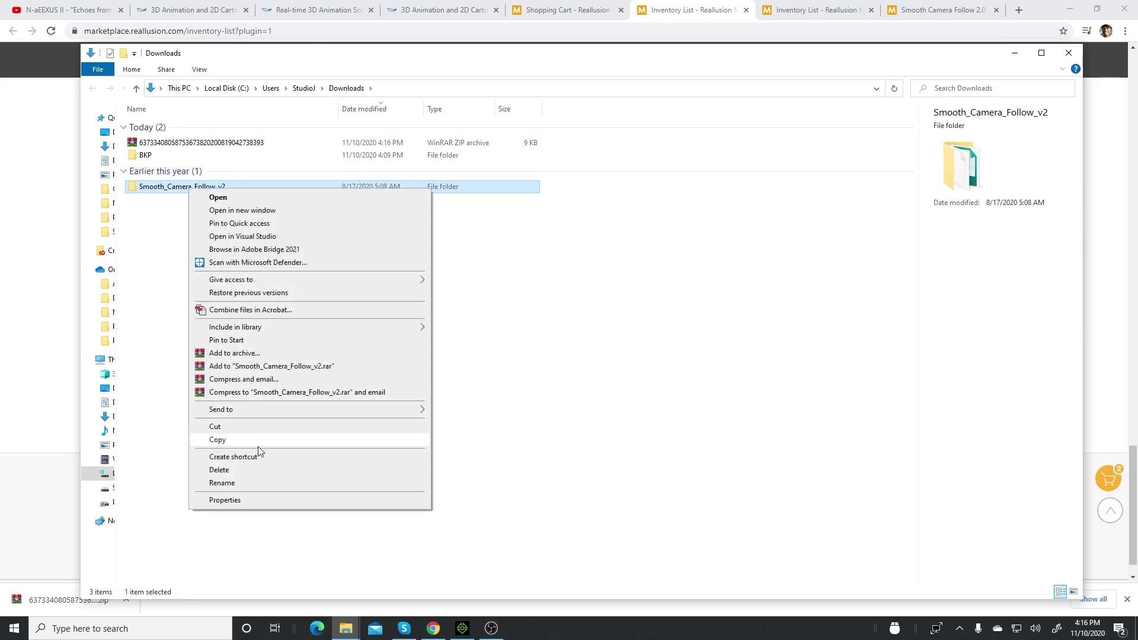
{"action": "left_click", "coordinate": [234, 440]}
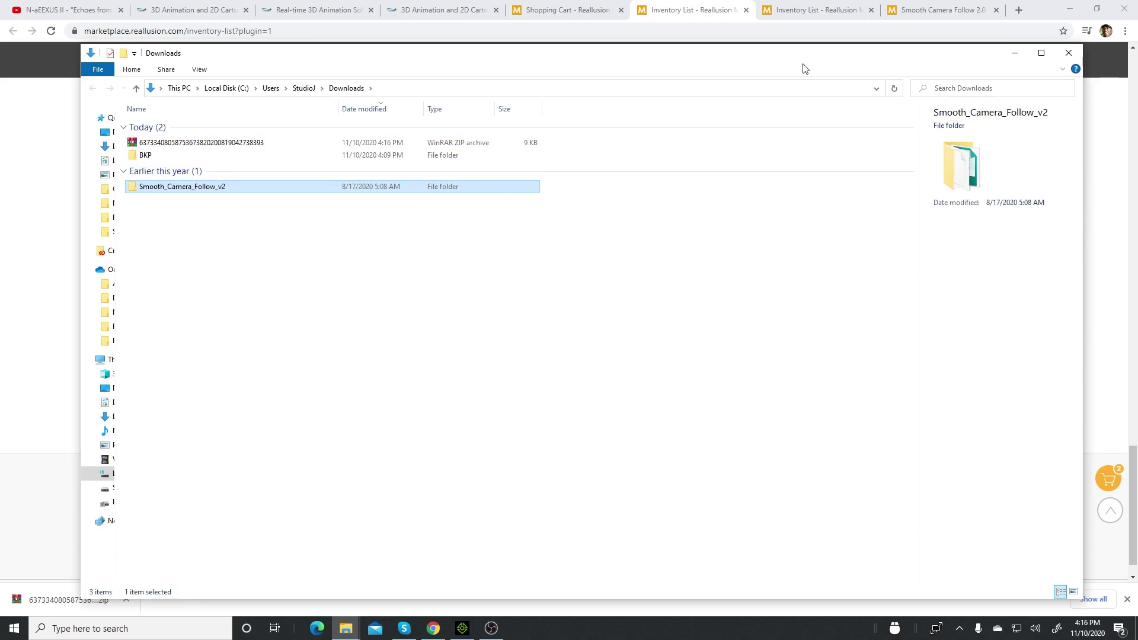
{"action": "left_click", "coordinate": [1015, 53]}
- Open the iClone v7.82 install location and go into its OpenPlugin folder
{"action": "left_click", "coordinate": [1071, 8]}
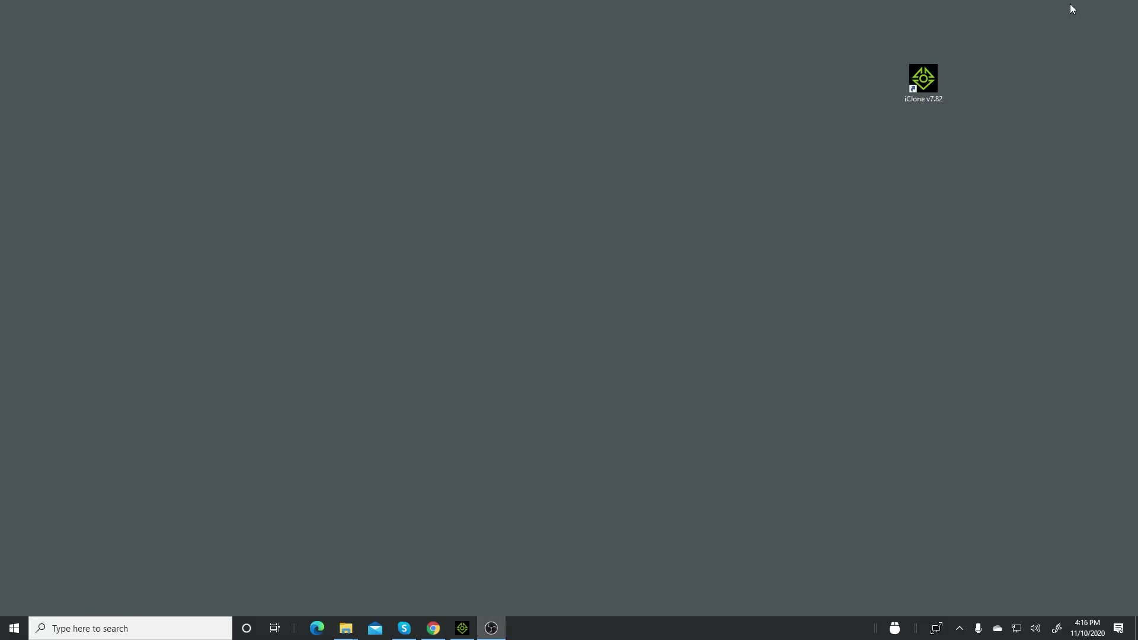
{"action": "right_click", "coordinate": [932, 85]}
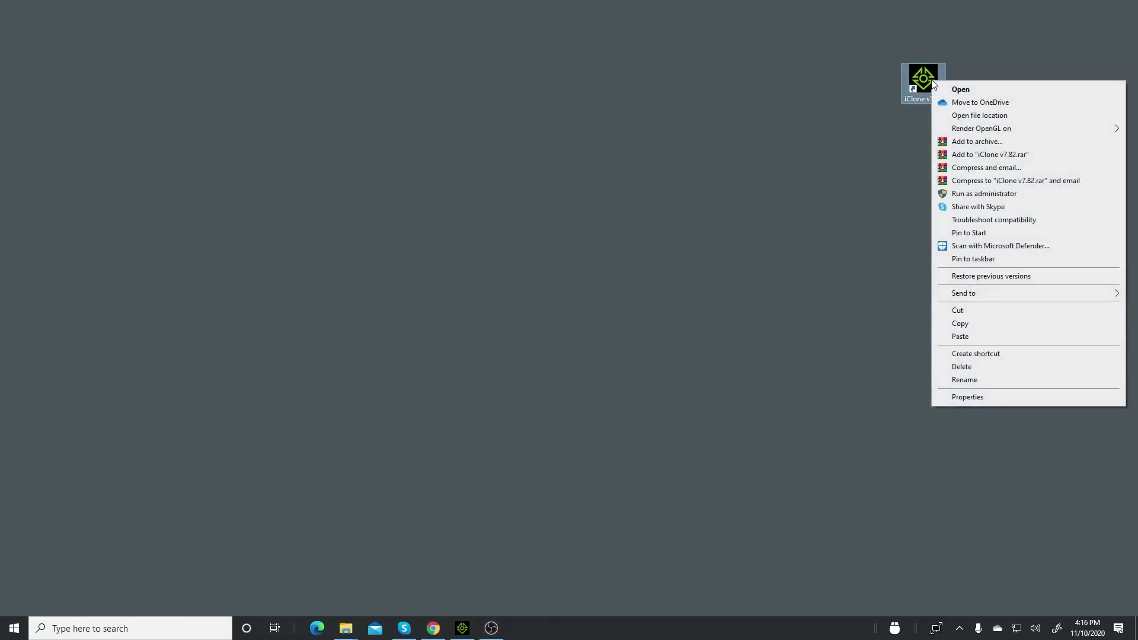
{"action": "left_click", "coordinate": [984, 117]}
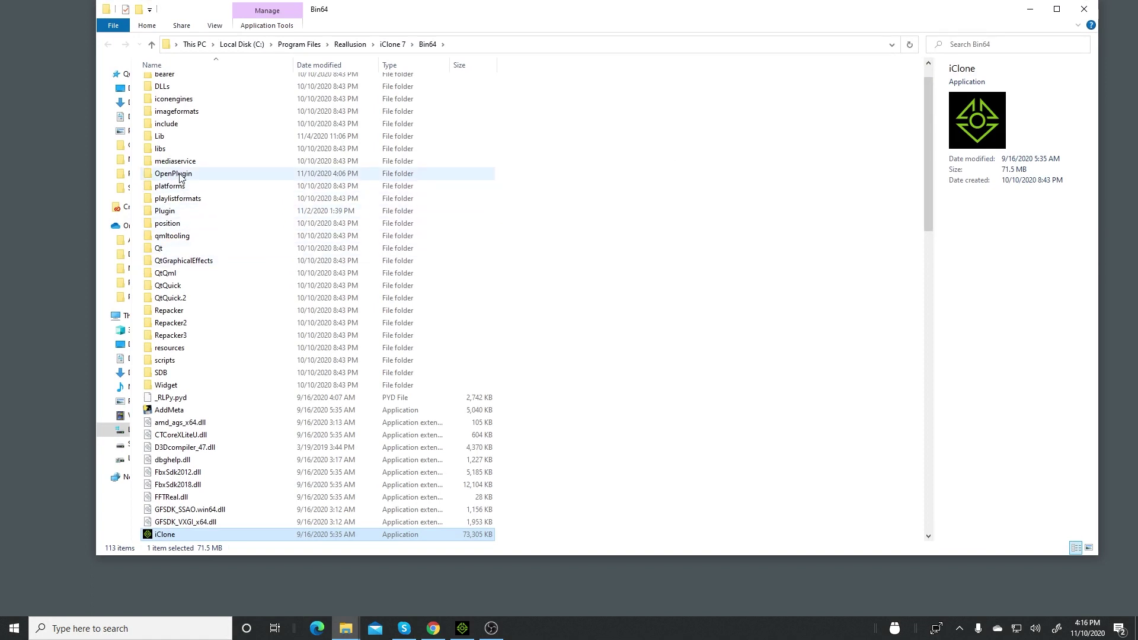
{"action": "double_click", "coordinate": [180, 175]}
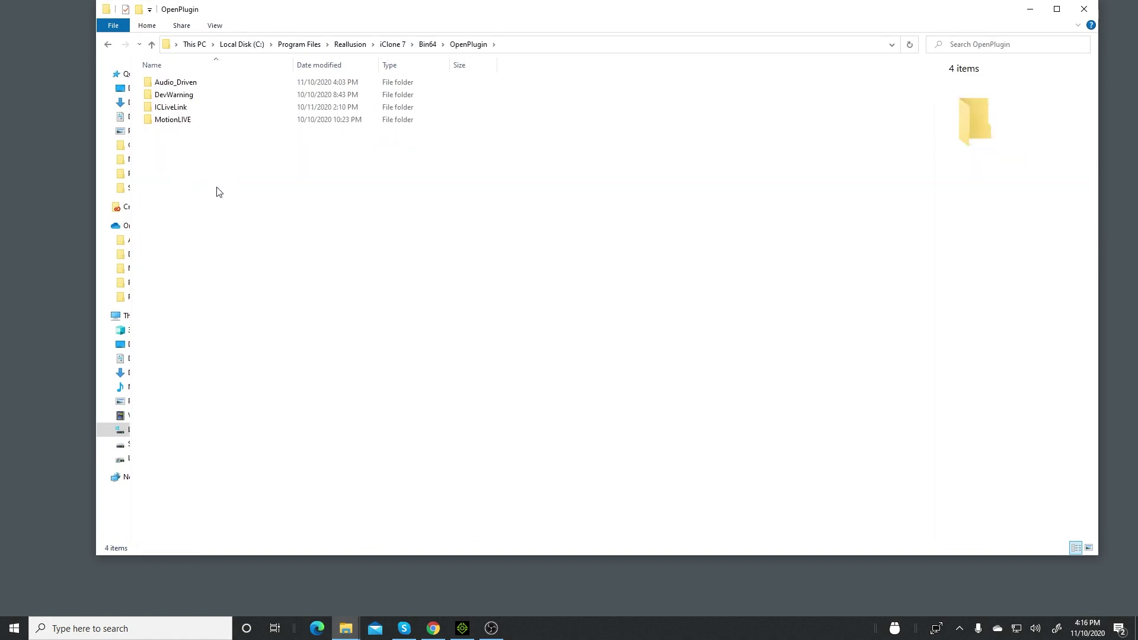
- Paste Smooth_Camera_Follow_v2 into OpenPlugin, granting administrator permission
{"action": "right_click", "coordinate": [218, 191]}
{"action": "left_click", "coordinate": [258, 270]}
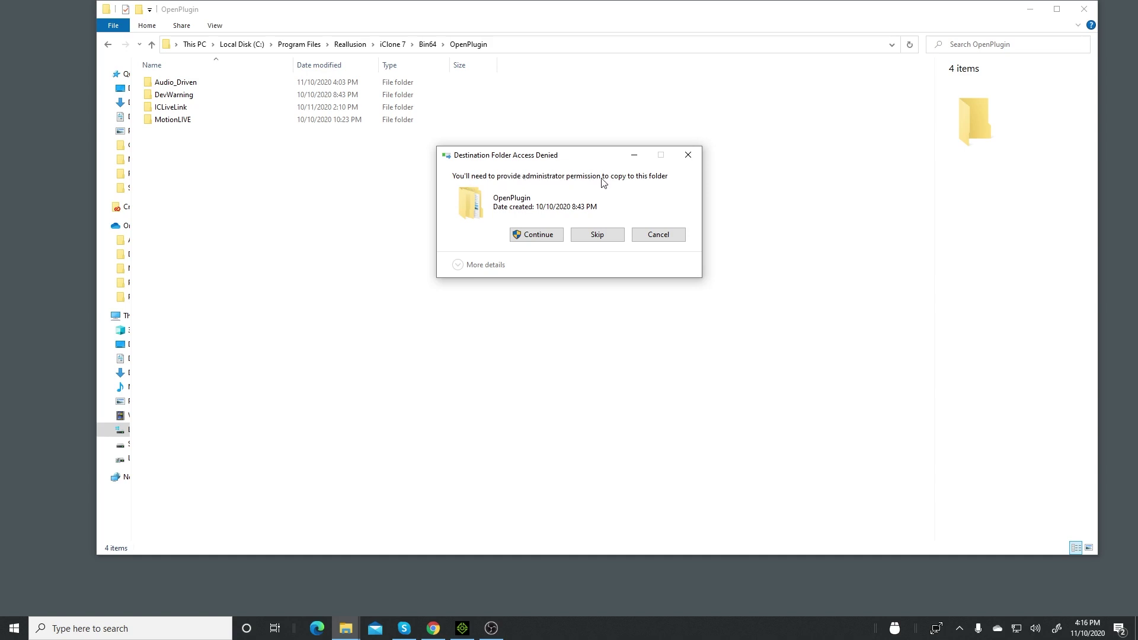
{"action": "left_click", "coordinate": [538, 237]}
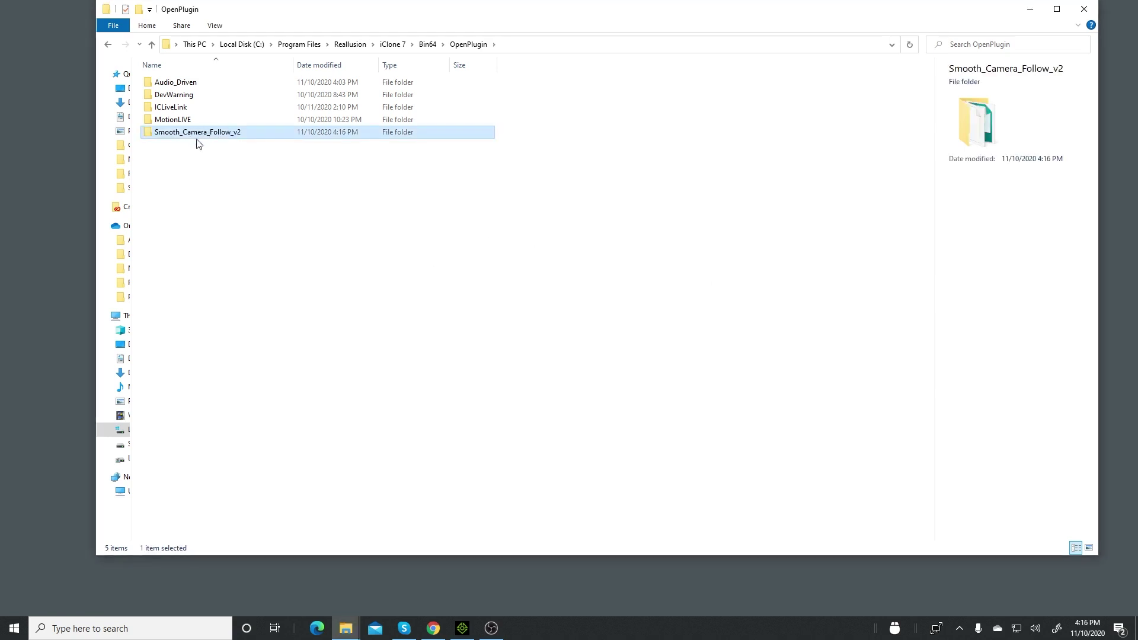
{"action": "left_click", "coordinate": [210, 148]}
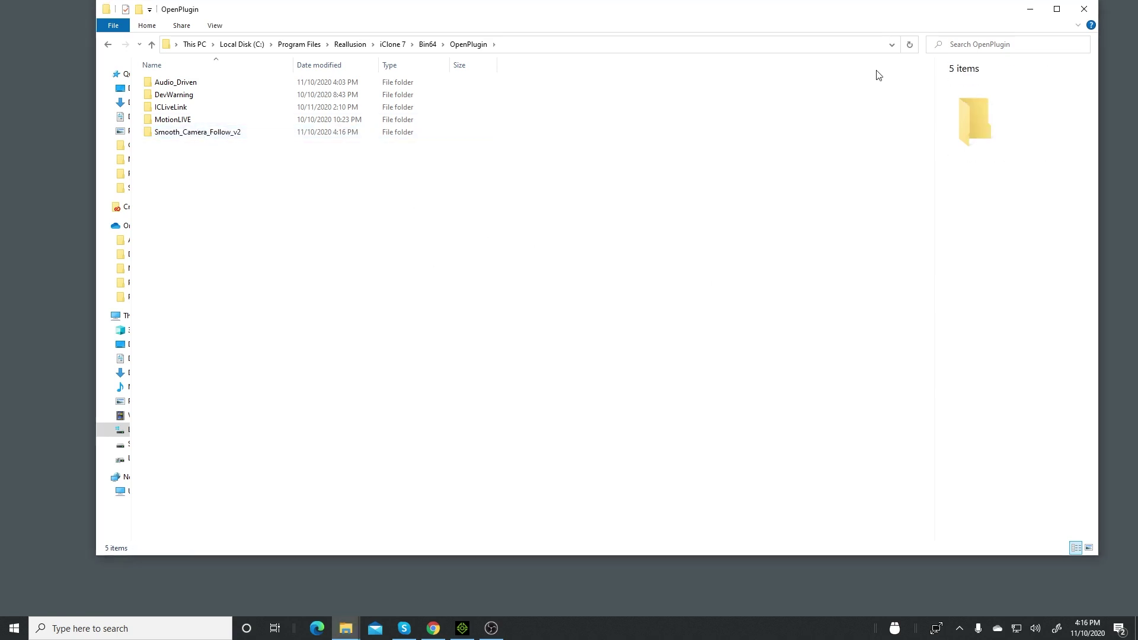
- Minimize the OpenPlugin window and bring up the iClone v7.82 desktop shortcut's context menu
{"action": "left_click", "coordinate": [1033, 10]}
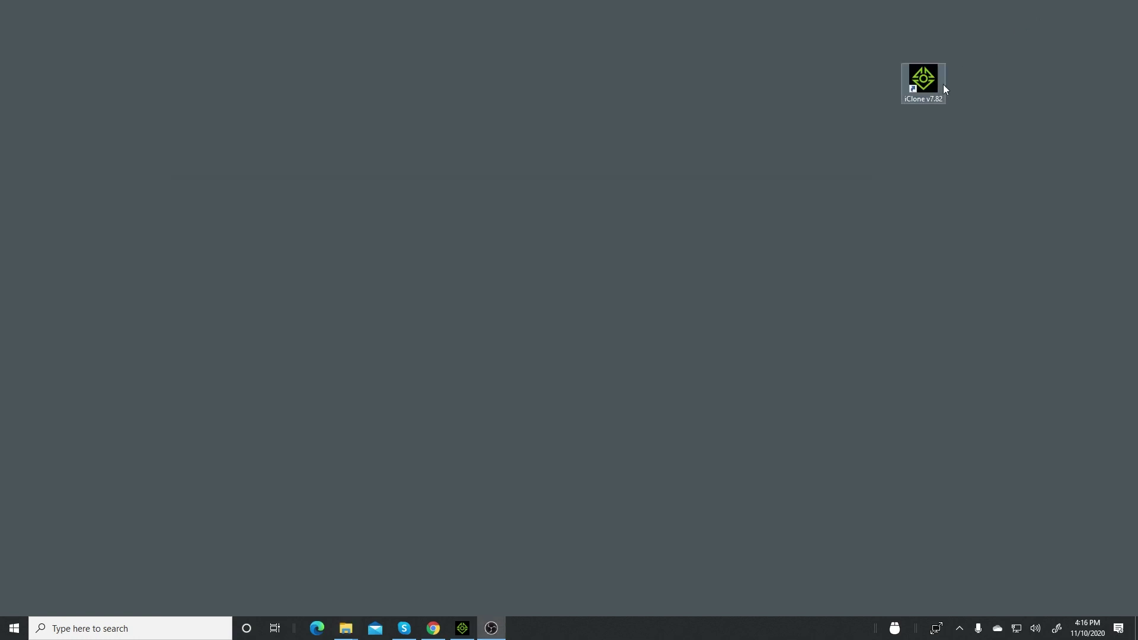
{"action": "right_click", "coordinate": [926, 89]}
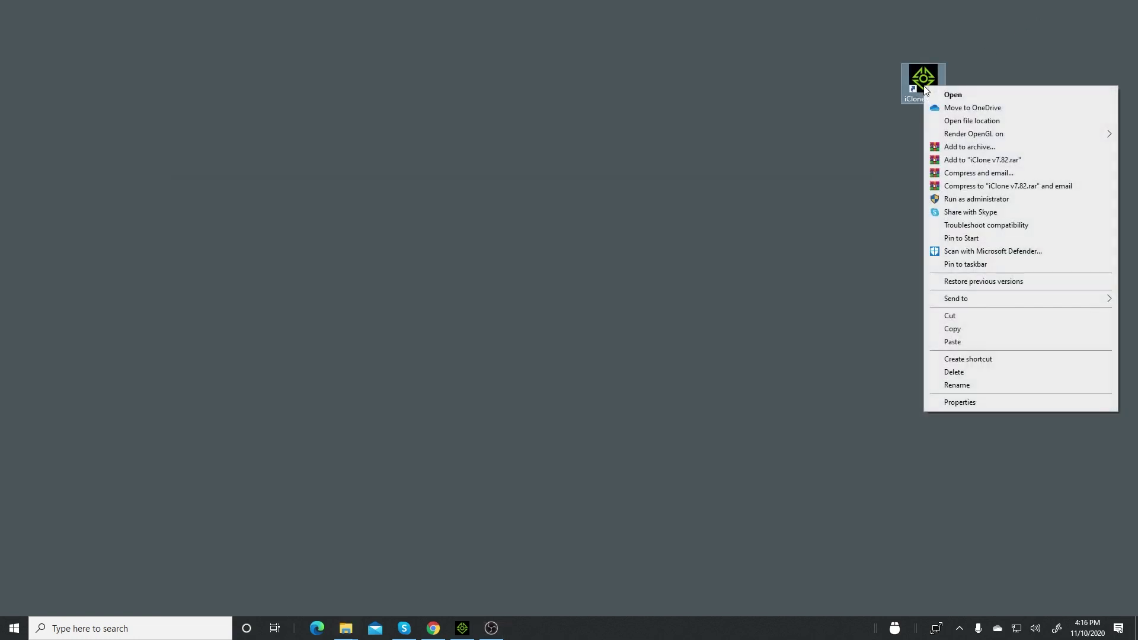
{"action": "left_click", "coordinate": [990, 62]}
{"action": "right_click", "coordinate": [934, 80]}
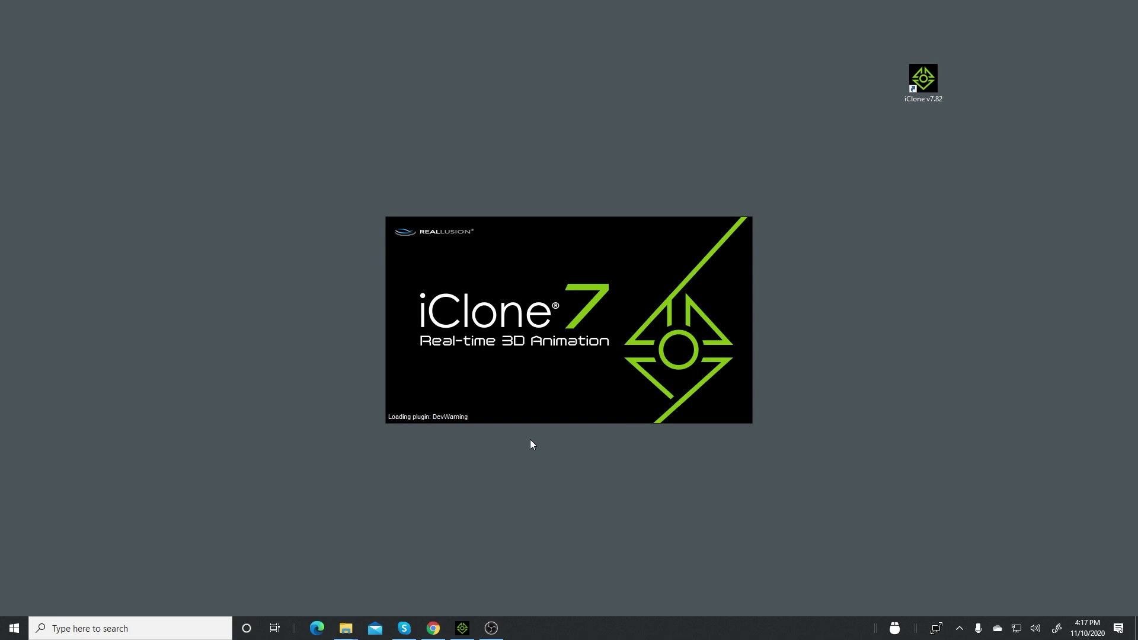
- Watch the Echoes from the Past short film full screen on YouTube, then return to the windowed page
{"action": "left_click", "coordinate": [435, 629]}
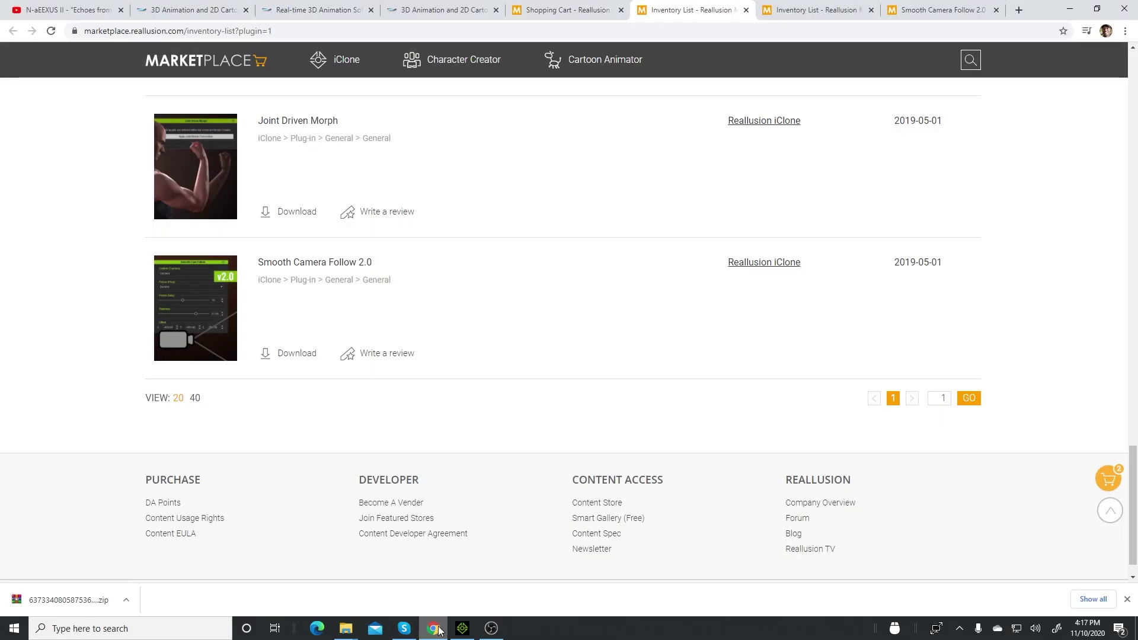
{"action": "left_click", "coordinate": [70, 12]}
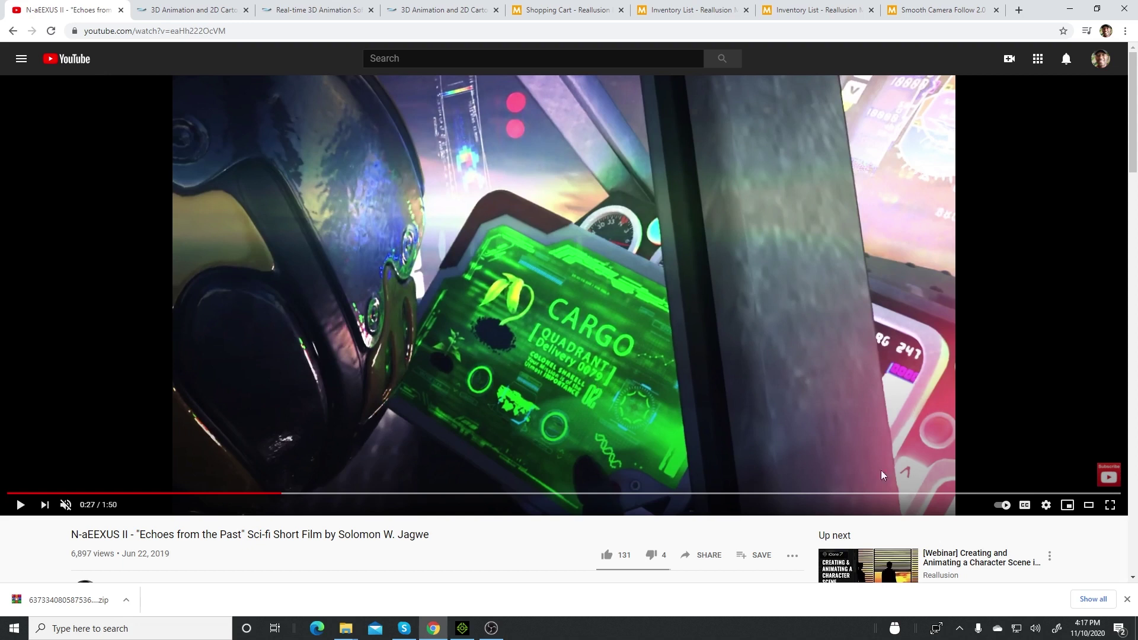
{"action": "left_click", "coordinate": [1110, 505]}
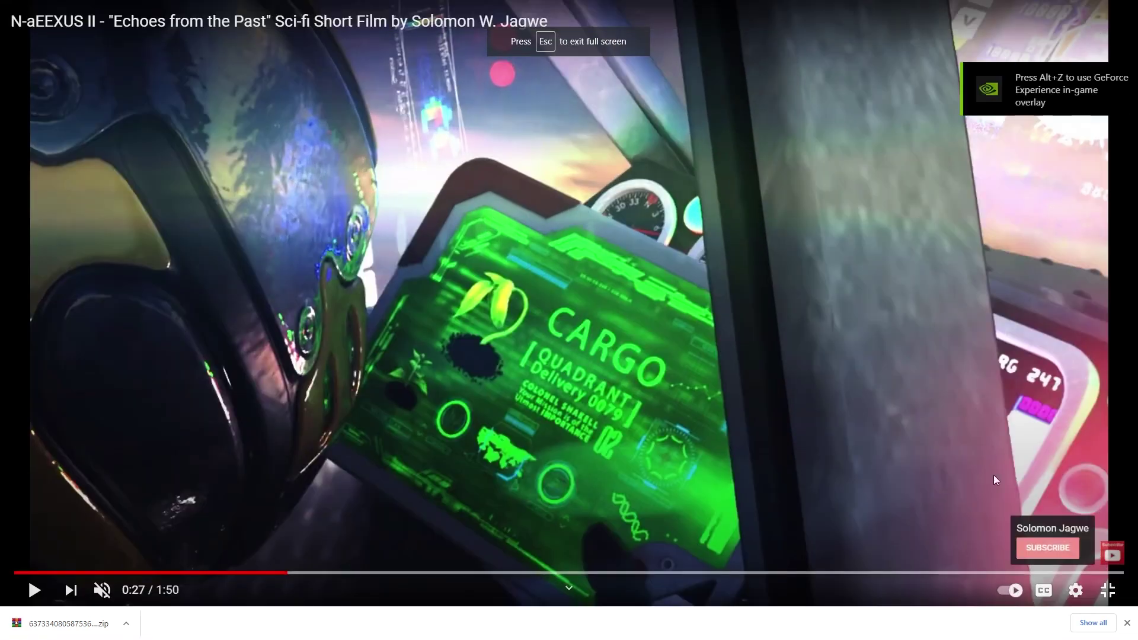
{"action": "left_click", "coordinate": [34, 590]}
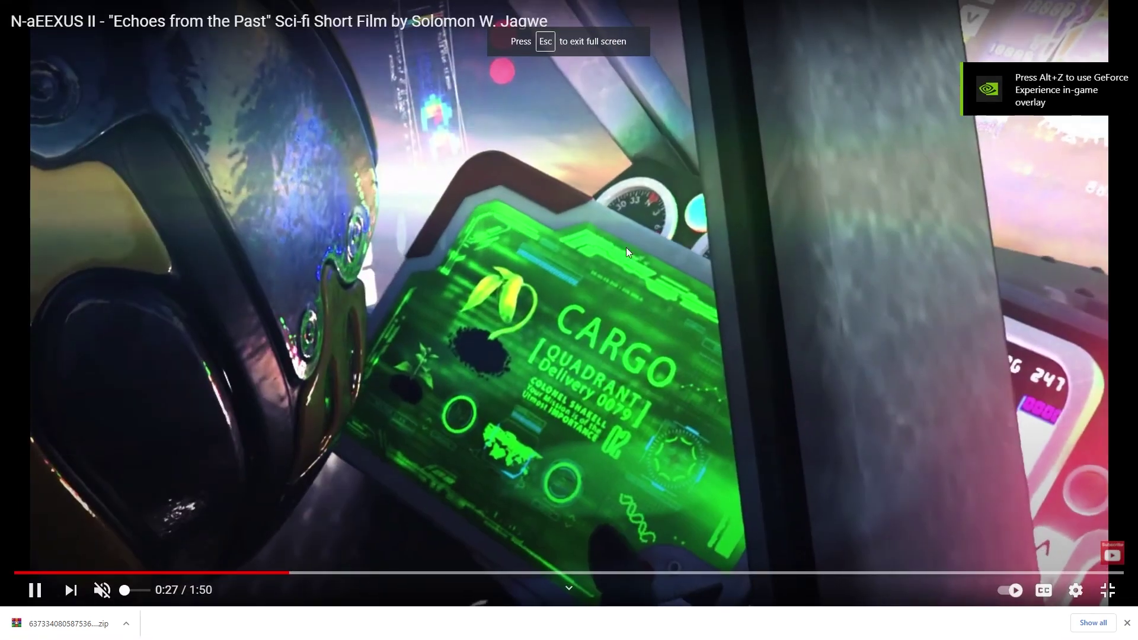
{"action": "left_click", "coordinate": [791, 223]}
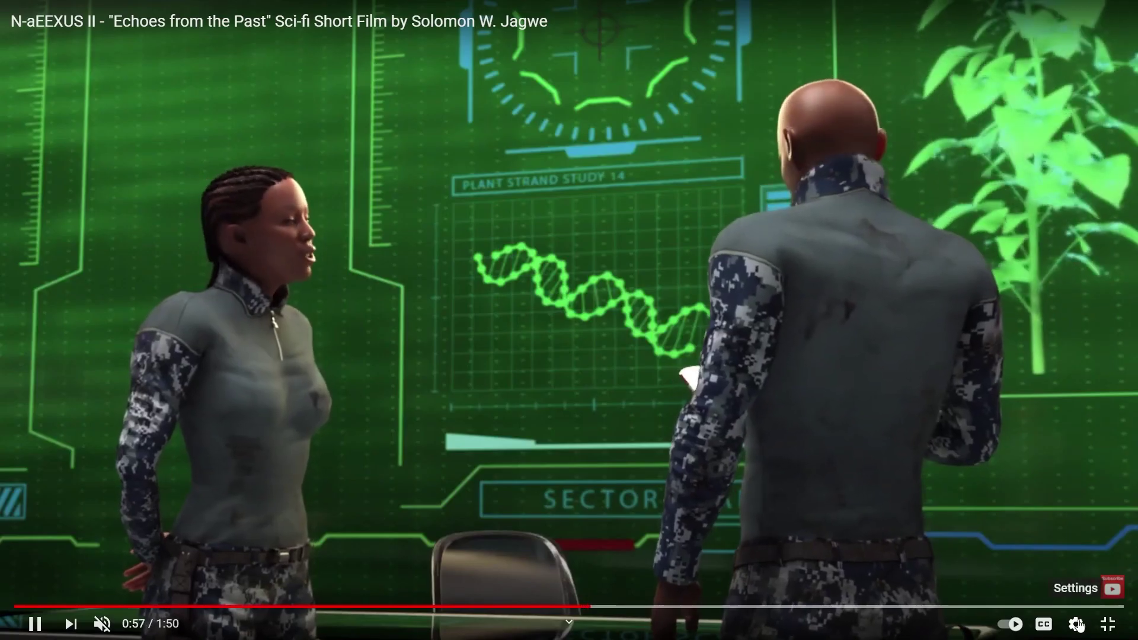
{"action": "left_click", "coordinate": [1109, 626]}
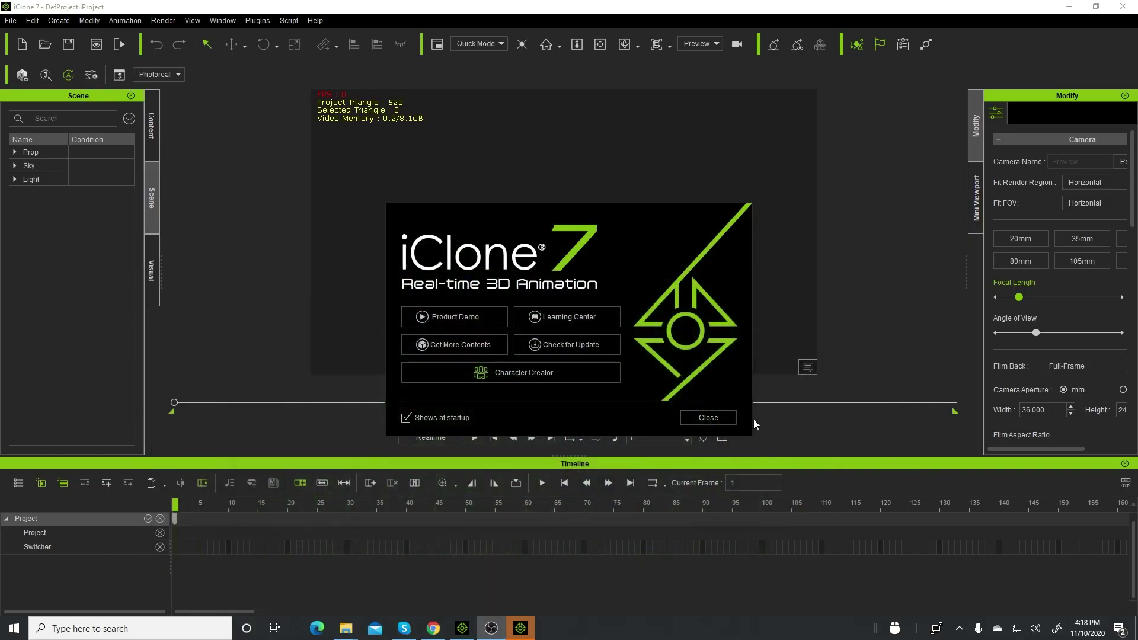
- Close the startup splash and run Smooth Camera Follow from Plugins > Python Samples
{"action": "left_click", "coordinate": [724, 418]}
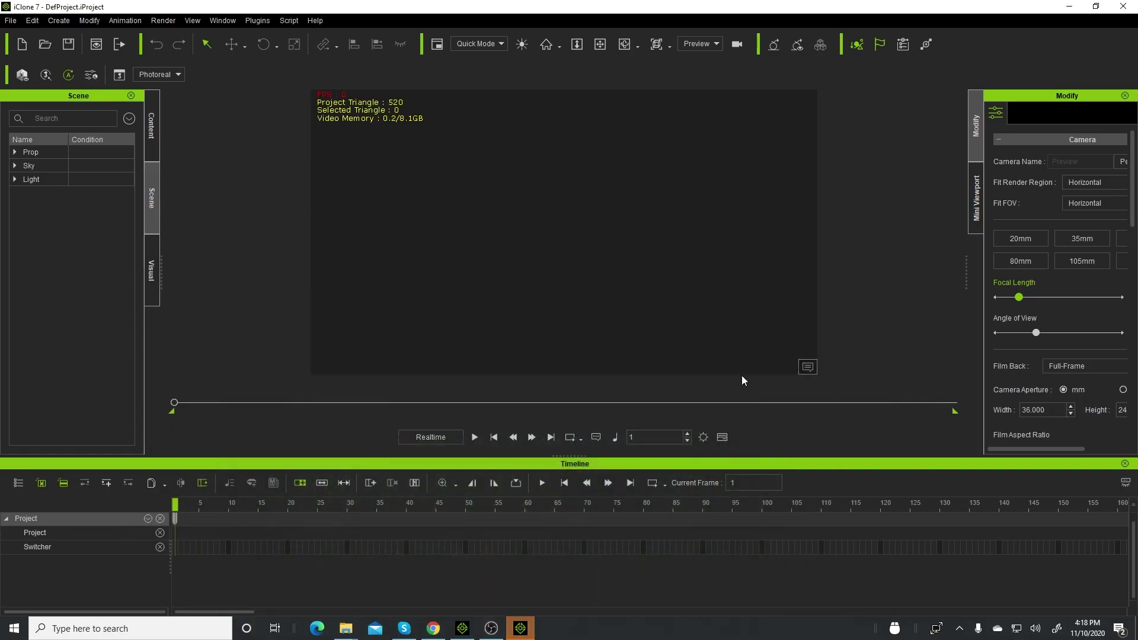
{"action": "left_click", "coordinate": [291, 21]}
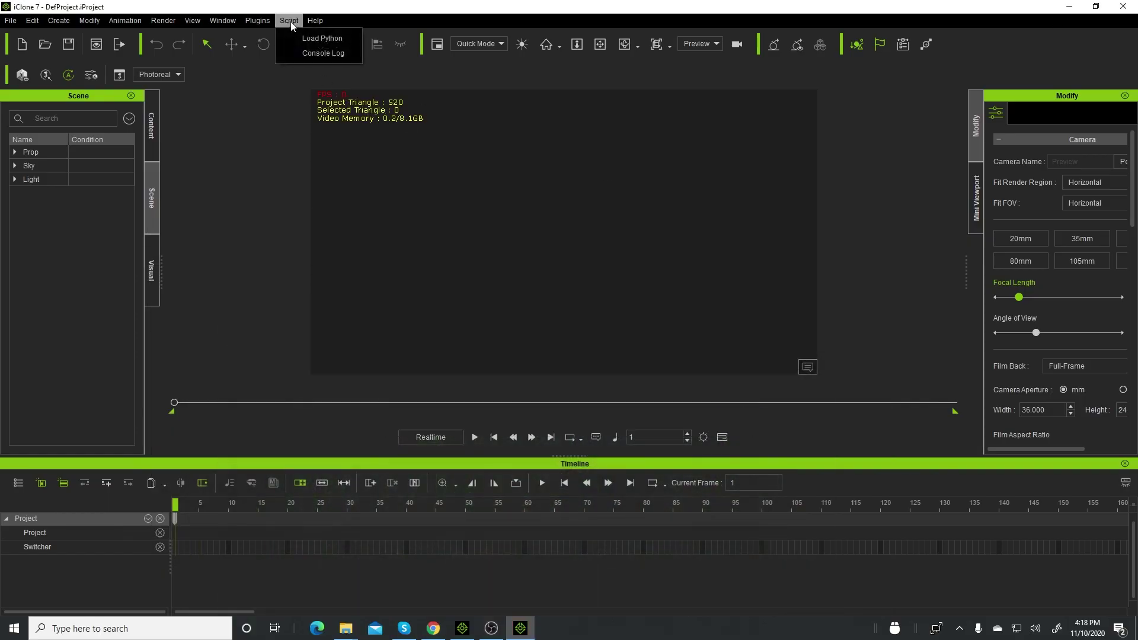
{"action": "mouse_move", "coordinate": [266, 20]}
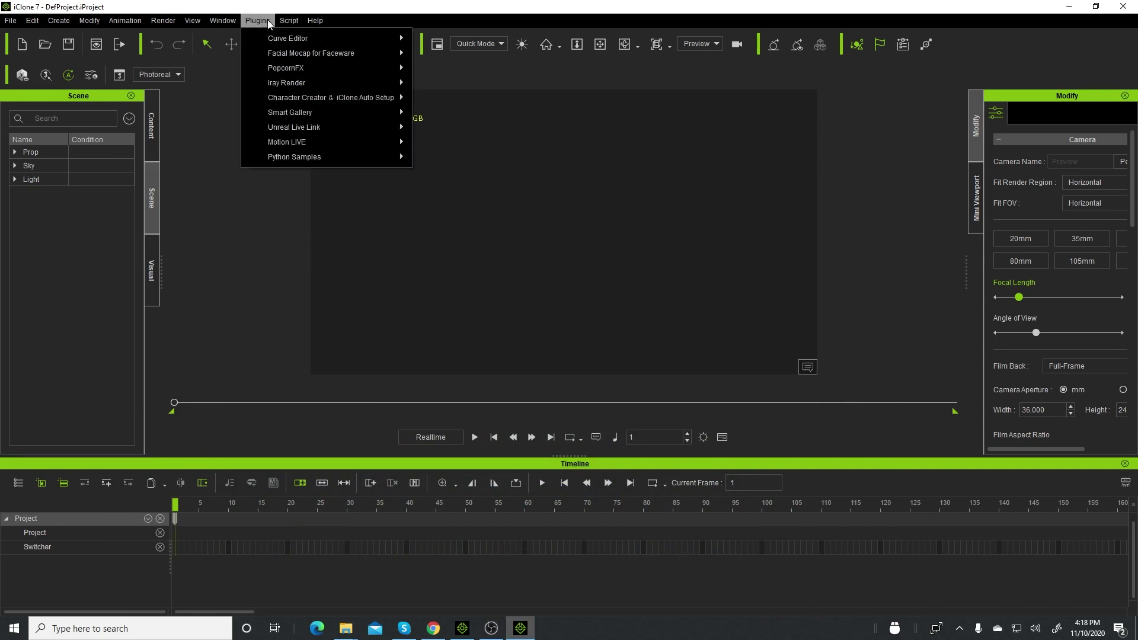
{"action": "mouse_move", "coordinate": [307, 158]}
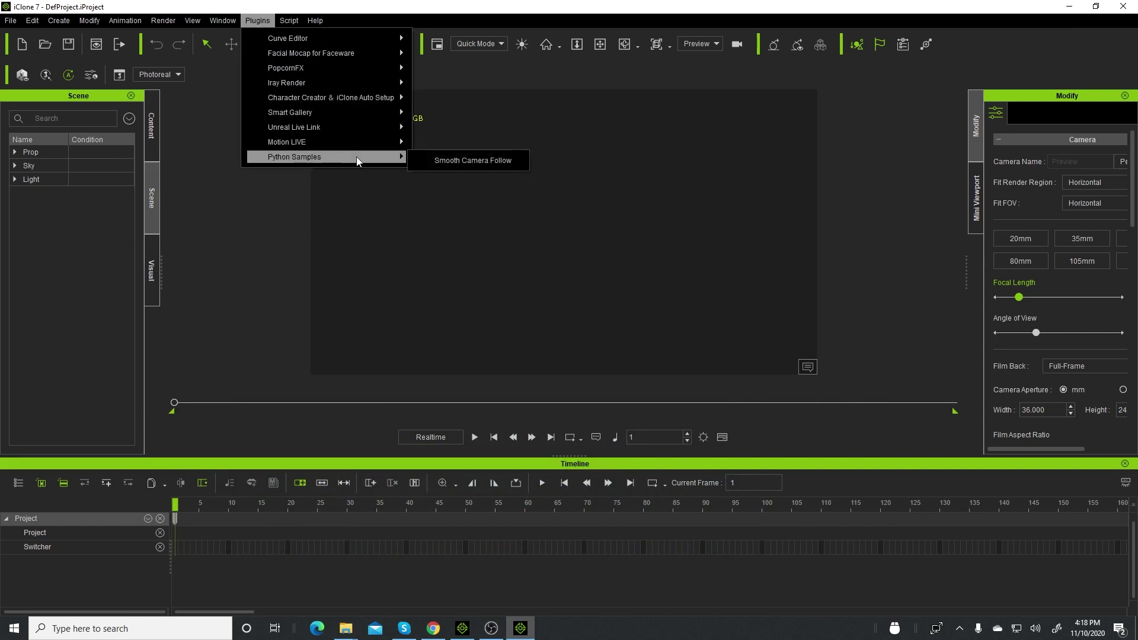
{"action": "left_click", "coordinate": [504, 162]}
- From the reallusion.com tab in Chrome, open Marketplace through the STORES menu
{"action": "left_click", "coordinate": [433, 628]}
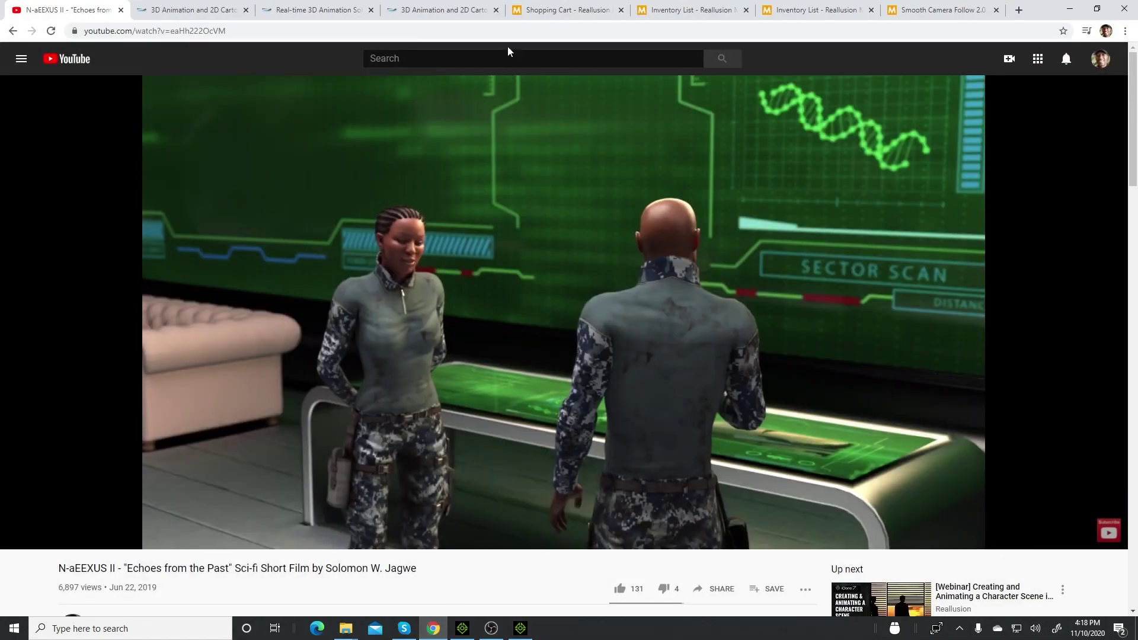
{"action": "left_click", "coordinate": [580, 10]}
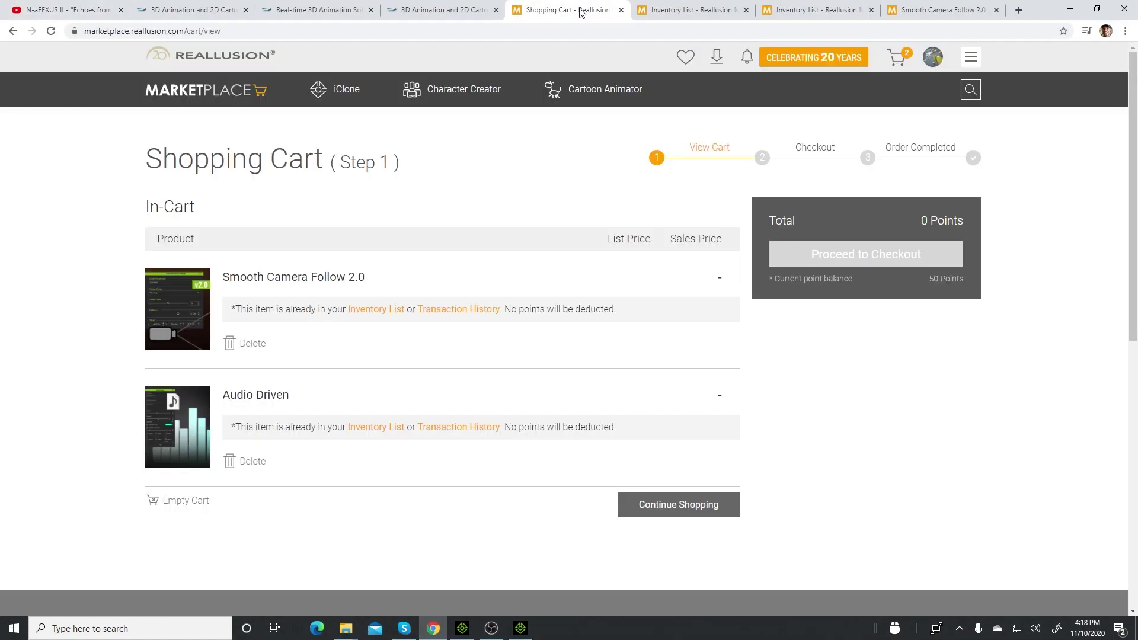
{"action": "left_click", "coordinate": [439, 10]}
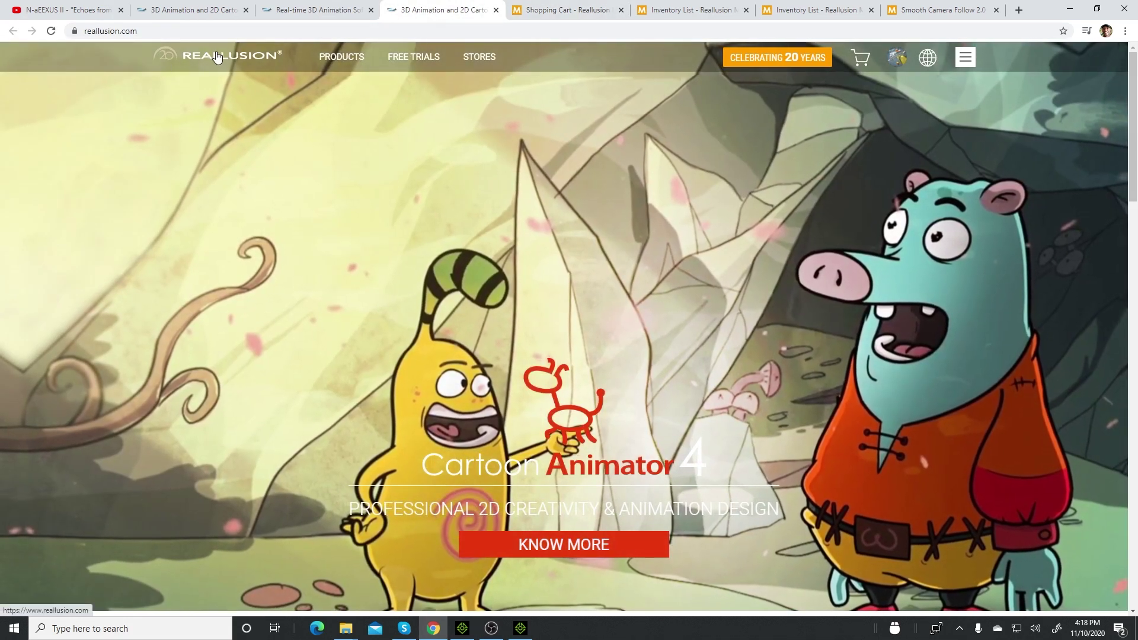
{"action": "mouse_move", "coordinate": [474, 58]}
{"action": "left_click", "coordinate": [501, 134]}
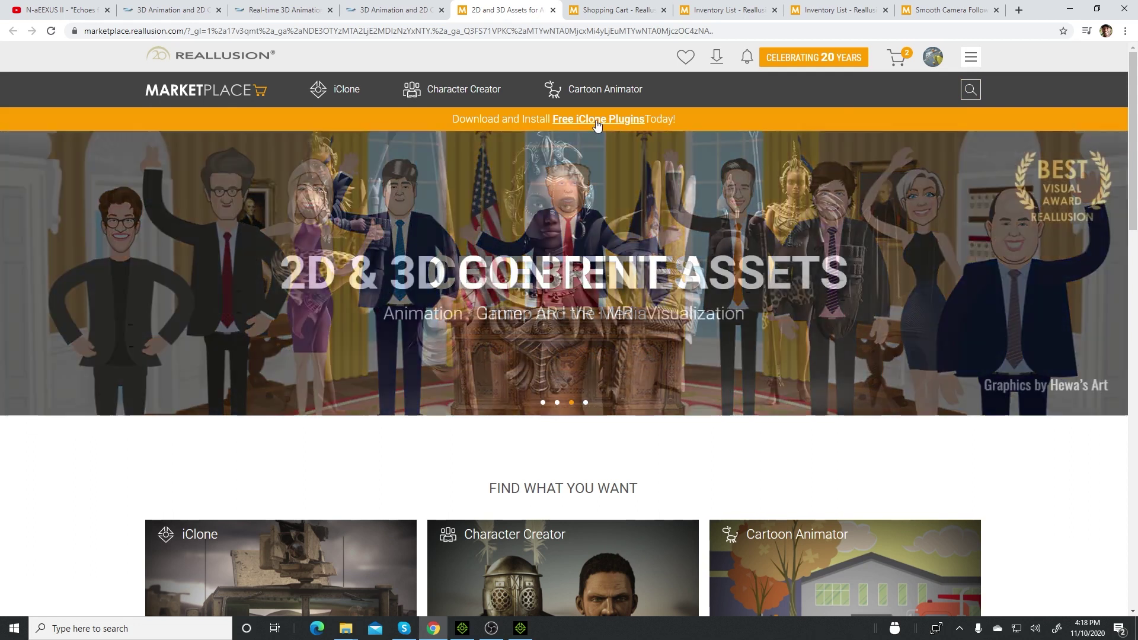
- Open the Free iClone Plugins listing and scroll through the plug-in grid
{"action": "left_click", "coordinate": [612, 121]}
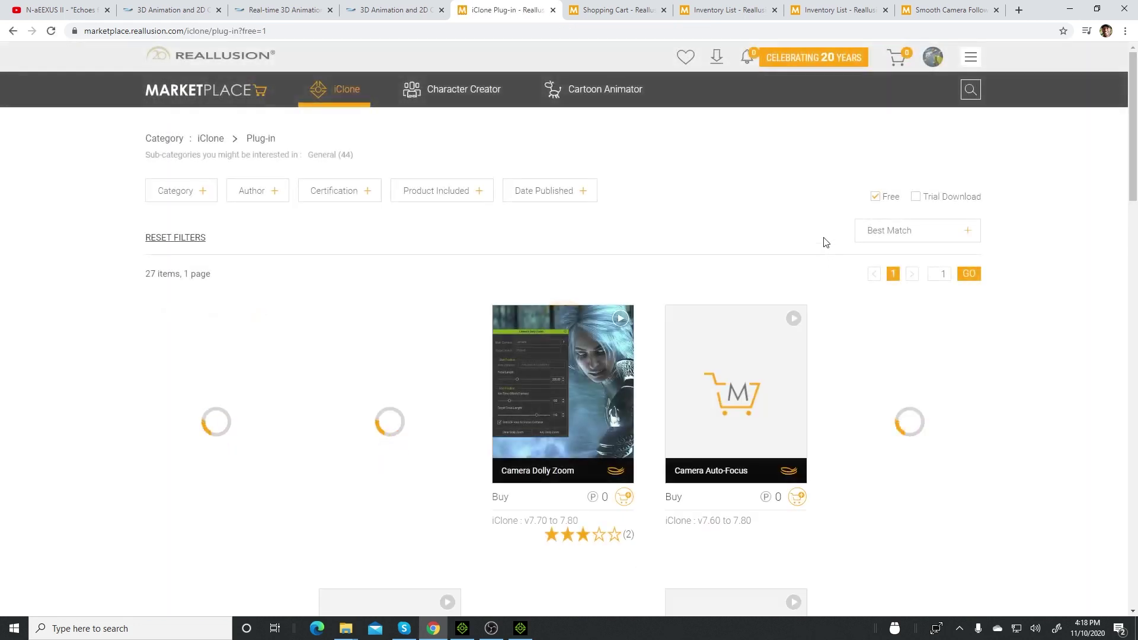
{"action": "scroll", "coordinate": [601, 231], "scroll_direction": "down", "scroll_amount": 8}
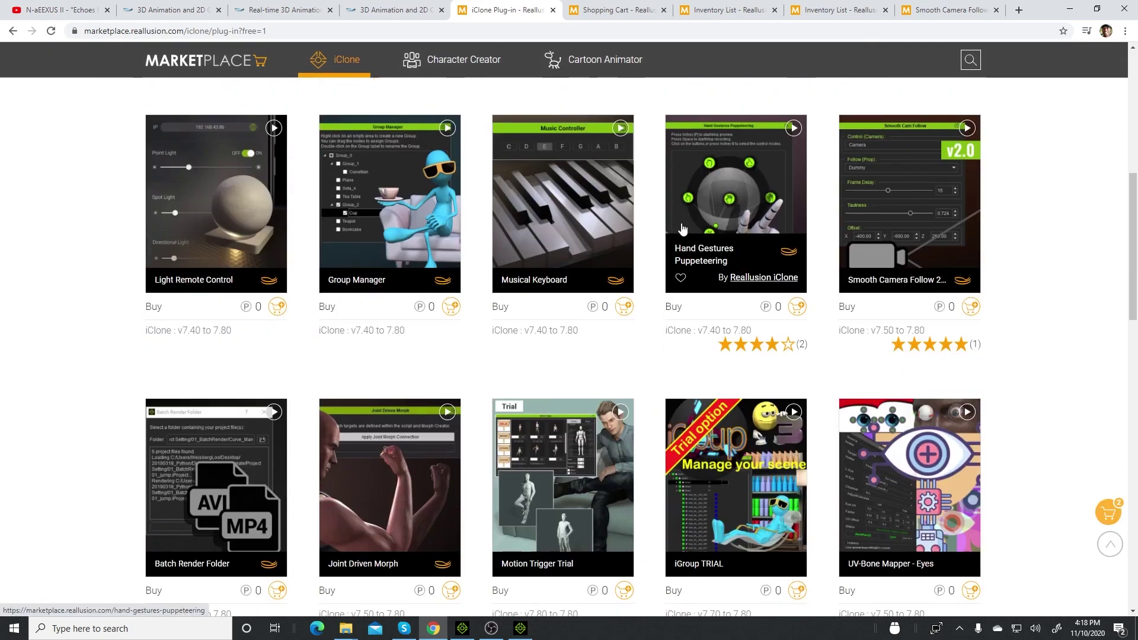
{"action": "scroll", "coordinate": [682, 228], "scroll_direction": "down", "scroll_amount": 8}
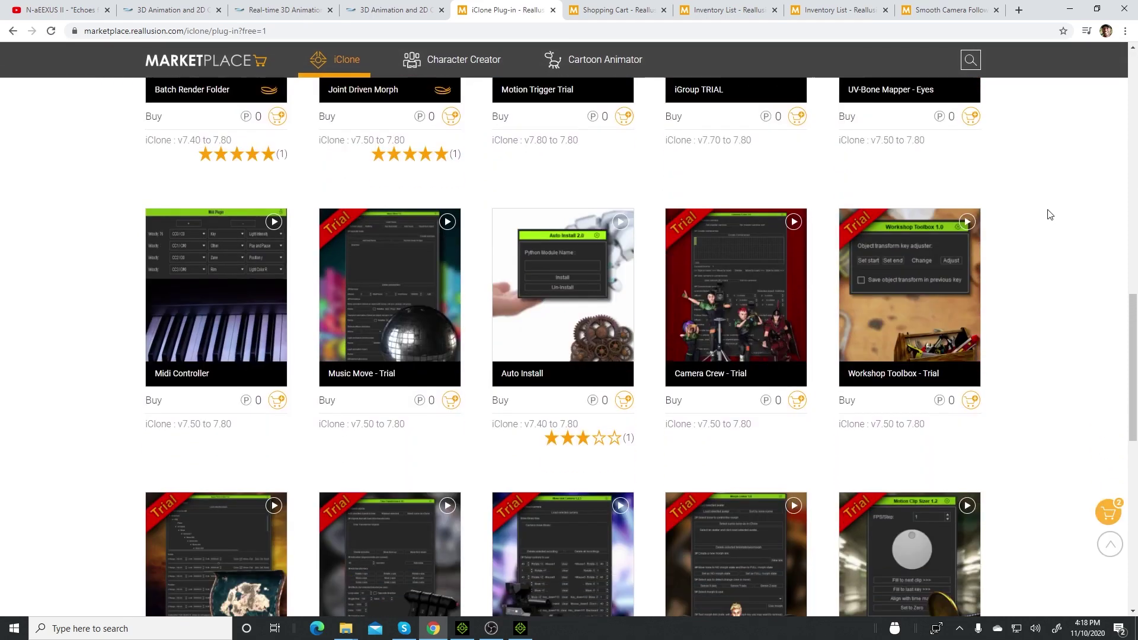
{"action": "scroll", "coordinate": [1050, 214], "scroll_direction": "down", "scroll_amount": 6}
{"action": "scroll", "coordinate": [1050, 215], "scroll_direction": "up", "scroll_amount": 12}
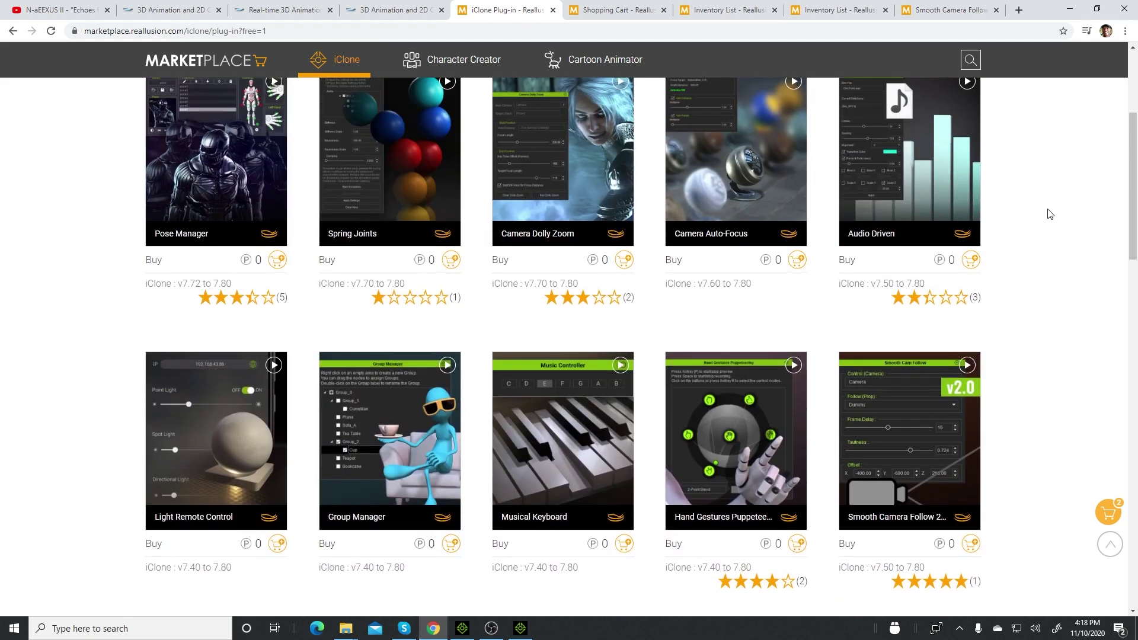
{"action": "scroll", "coordinate": [1040, 263], "scroll_direction": "up", "scroll_amount": 4}
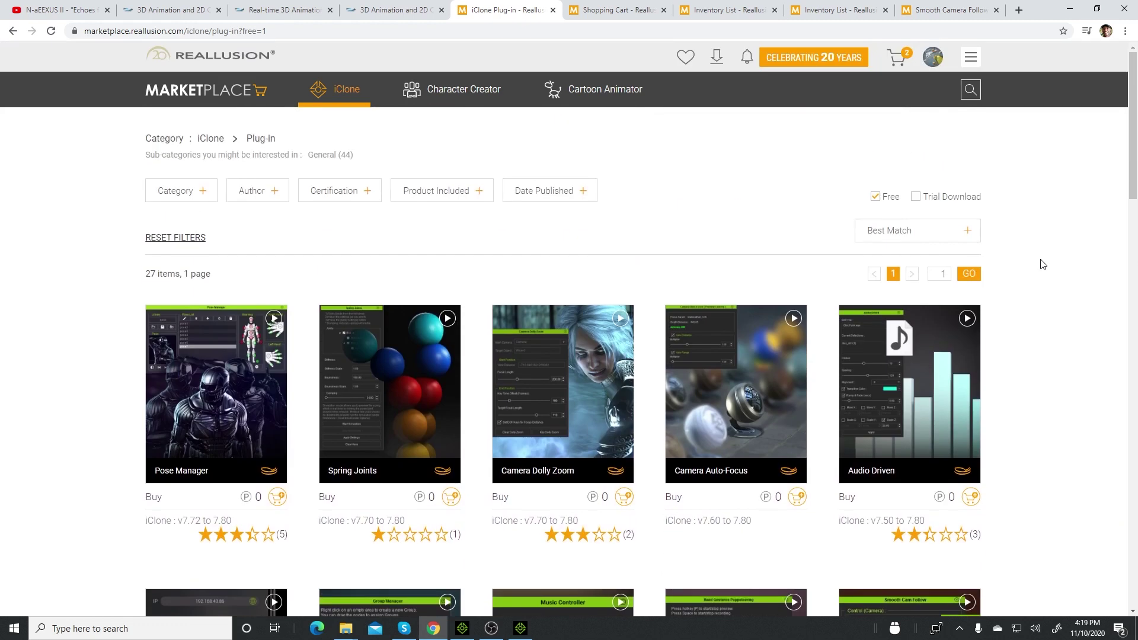
{"action": "scroll", "coordinate": [1043, 264], "scroll_direction": "down", "scroll_amount": 5}
{"action": "scroll", "coordinate": [1039, 259], "scroll_direction": "down", "scroll_amount": 3}
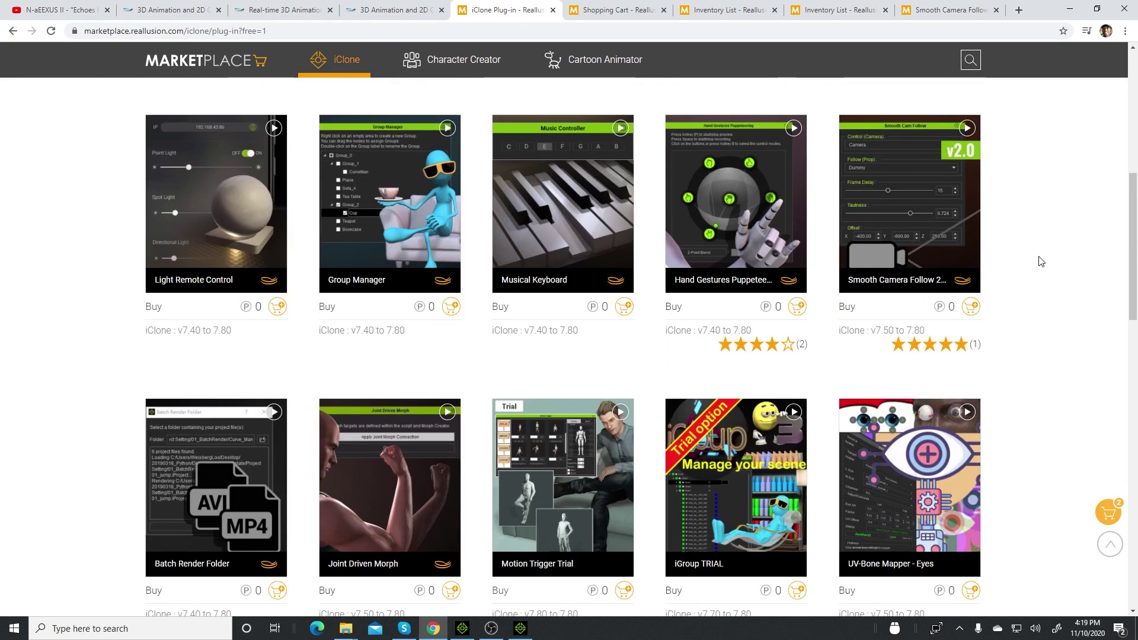
{"action": "mouse_move", "coordinate": [892, 203]}
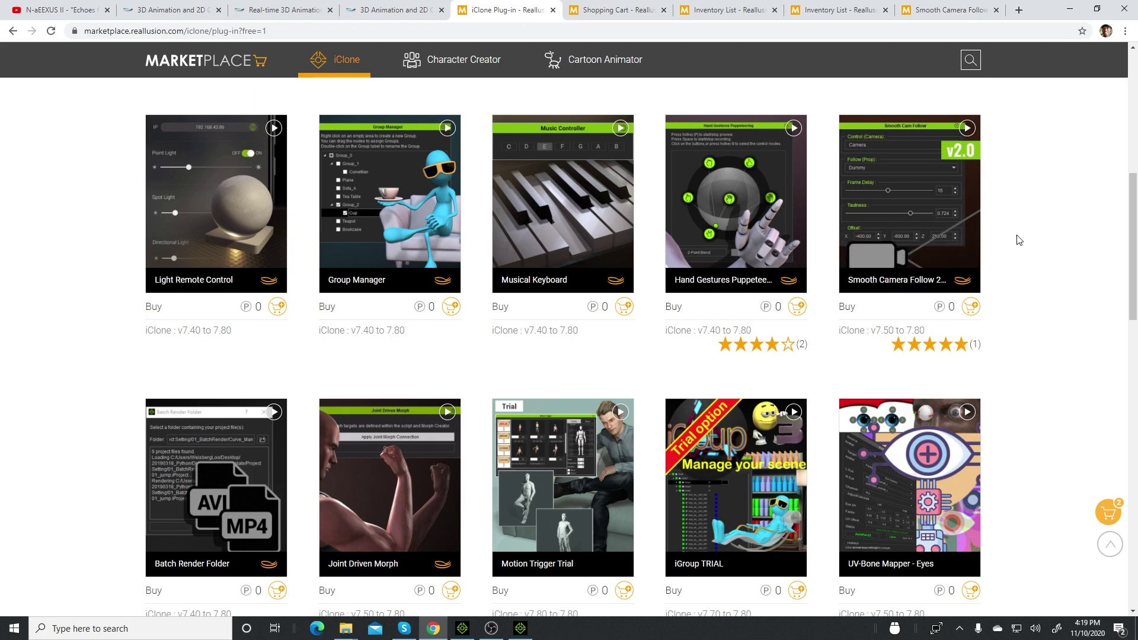
- Scroll back and forth through the 27 free plug-ins to locate the Smooth Camera Follow 2.0 card
{"action": "scroll", "coordinate": [699, 364], "scroll_direction": "up", "scroll_amount": 8}
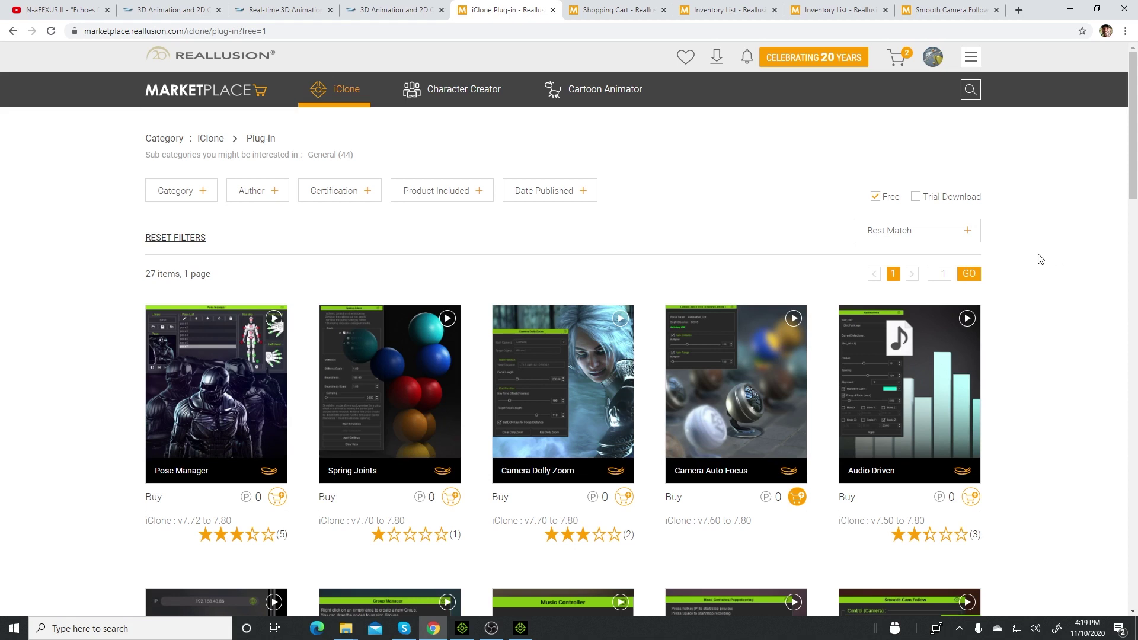
{"action": "scroll", "coordinate": [1034, 291], "scroll_direction": "down", "scroll_amount": 5}
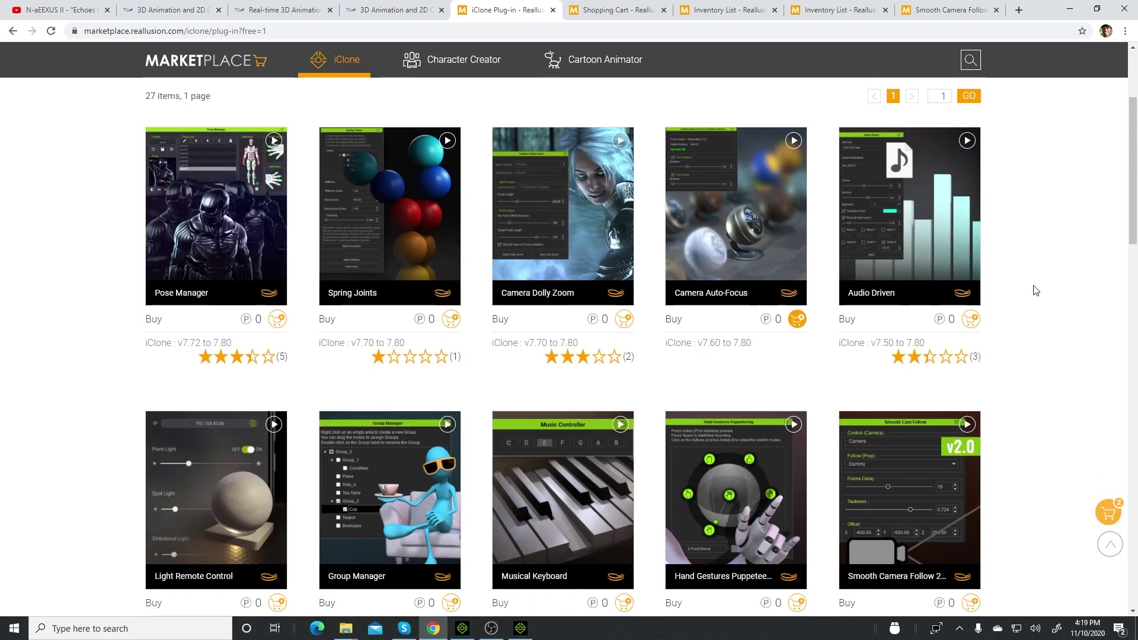
{"action": "scroll", "coordinate": [1037, 289], "scroll_direction": "down", "scroll_amount": 3}
{"action": "scroll", "coordinate": [1048, 285], "scroll_direction": "up", "scroll_amount": 2}
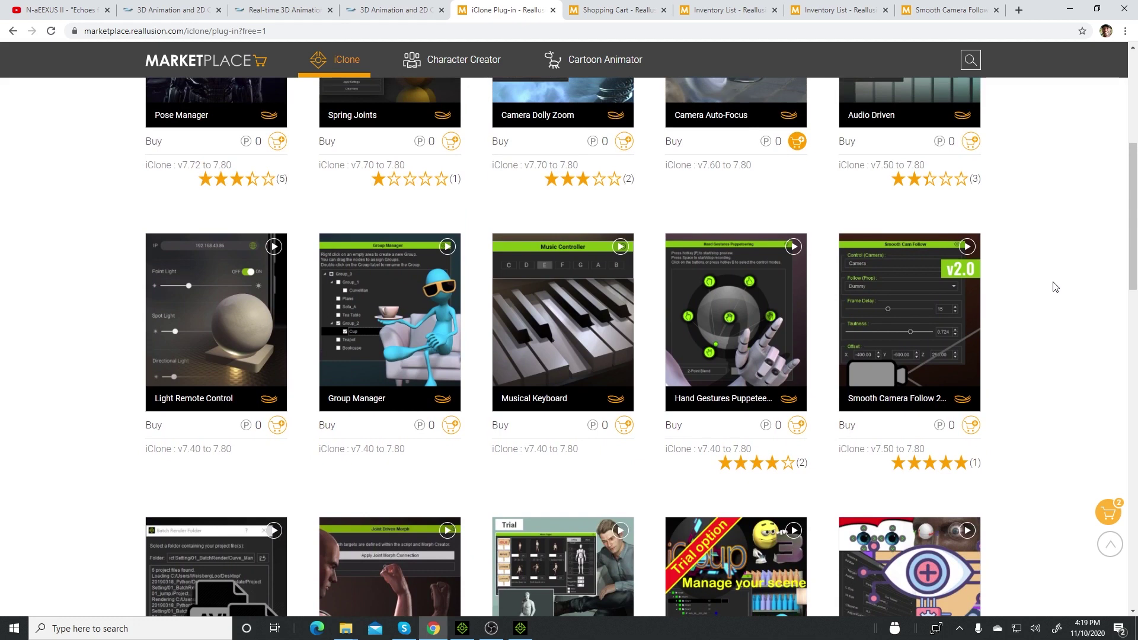
{"action": "scroll", "coordinate": [1053, 286], "scroll_direction": "down", "scroll_amount": 5}
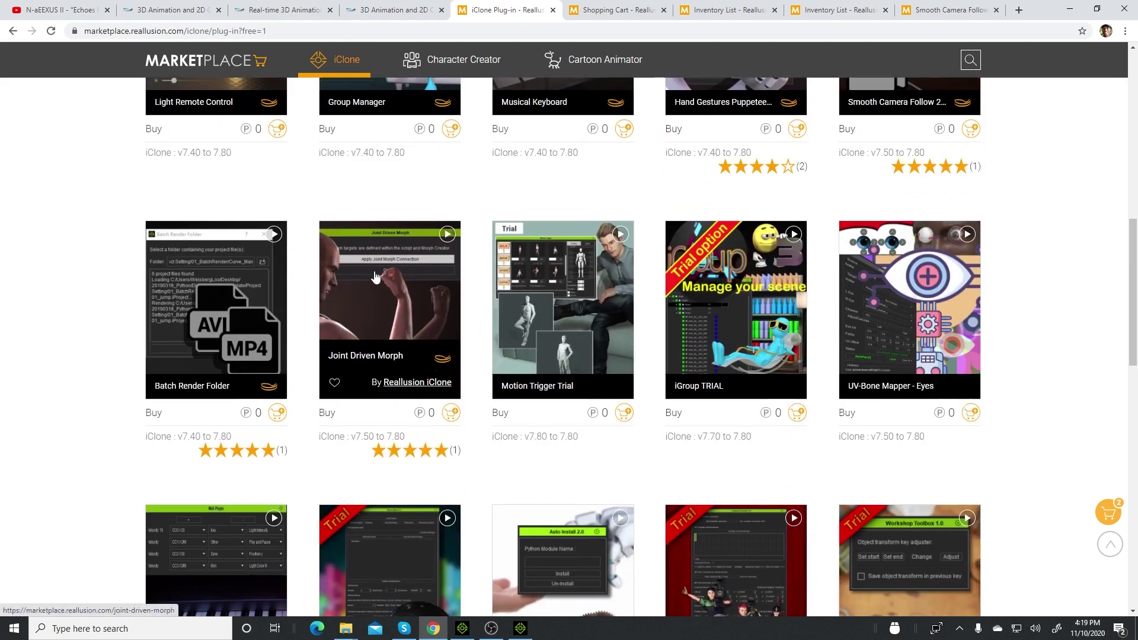
{"action": "scroll", "coordinate": [415, 273], "scroll_direction": "up", "scroll_amount": 9}
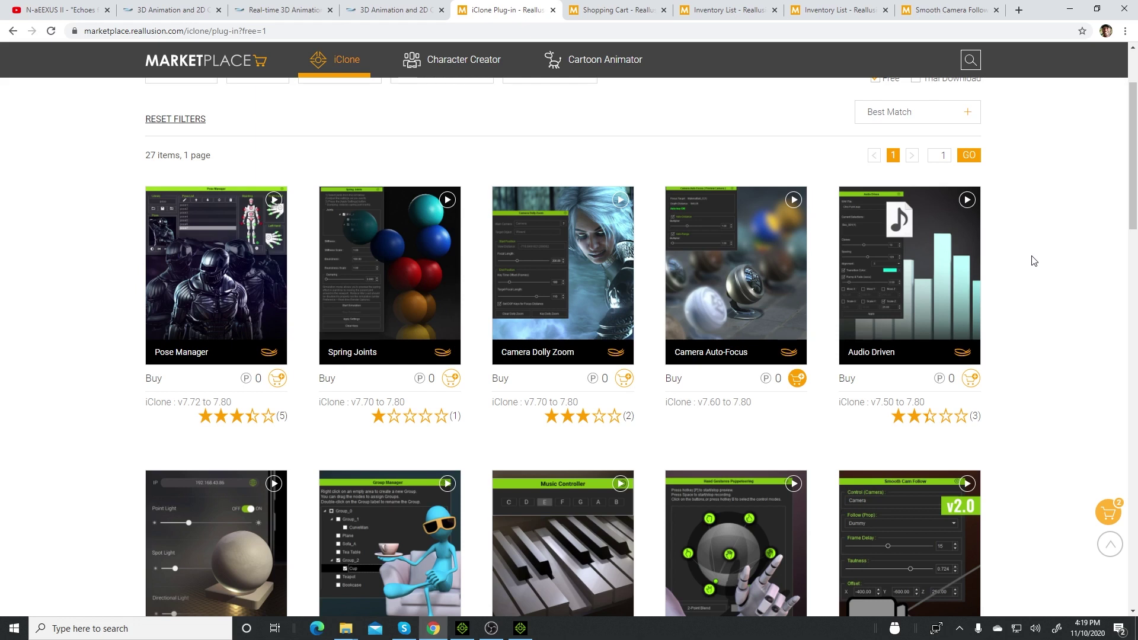
{"action": "scroll", "coordinate": [1043, 265], "scroll_direction": "up", "scroll_amount": 2}
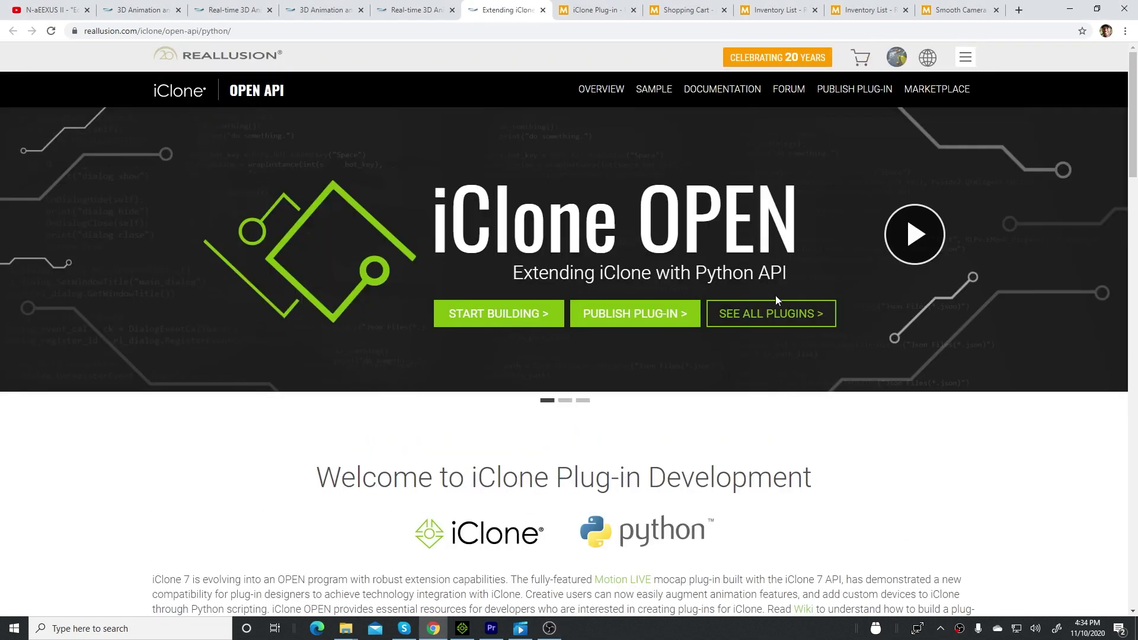
- Scroll the iClone Open API Python page and return its banner carousel to the first slide
{"action": "scroll", "coordinate": [795, 300], "scroll_direction": "down", "scroll_amount": 4}
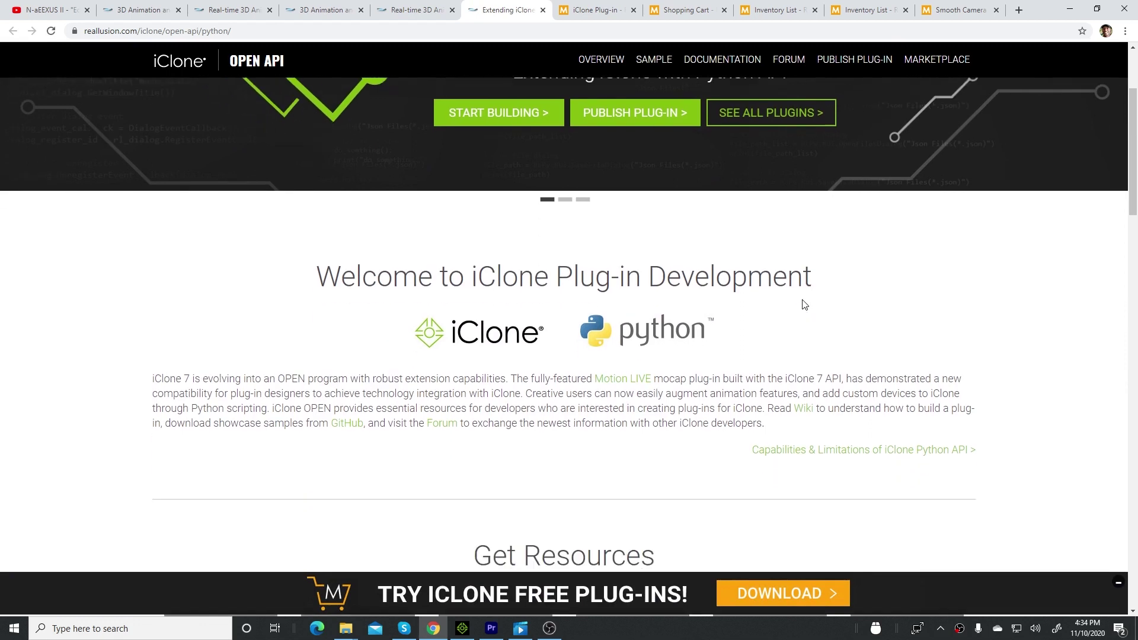
{"action": "scroll", "coordinate": [805, 305], "scroll_direction": "down", "scroll_amount": 1}
{"action": "left_click_drag", "start_coordinate": [1135, 178], "coordinate": [1113, 144]}
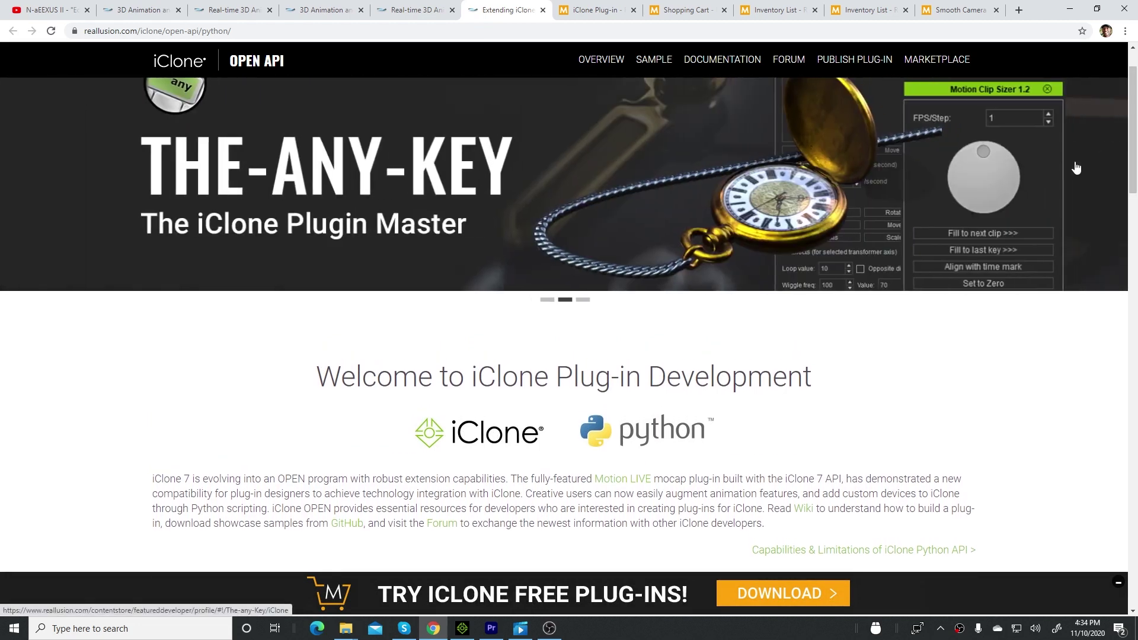
{"action": "left_click", "coordinate": [546, 301]}
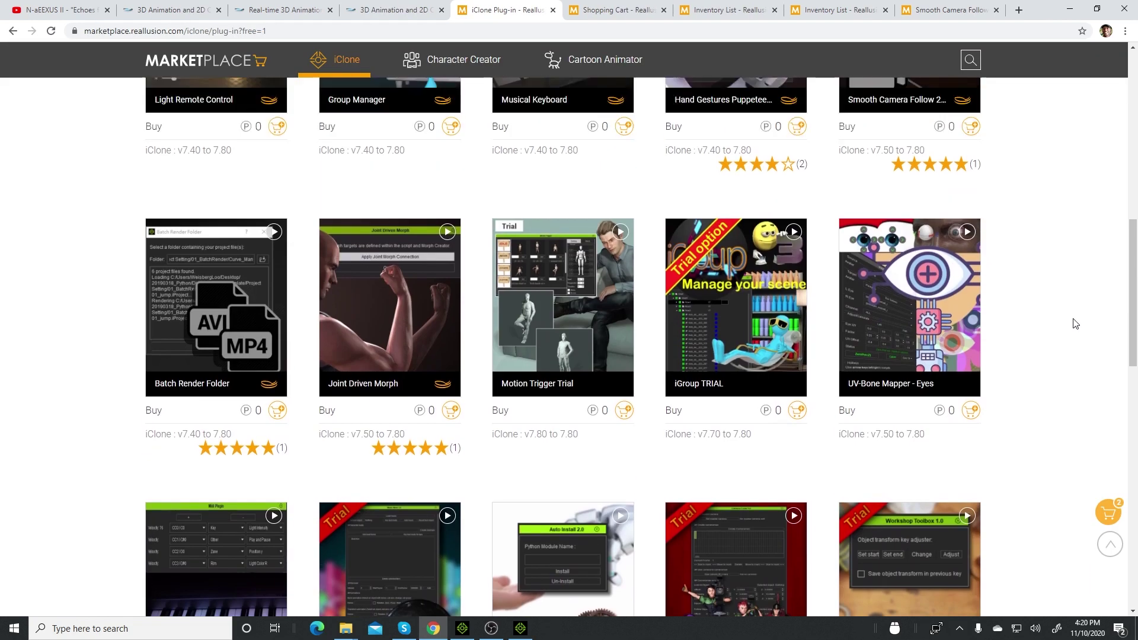
{"action": "scroll", "coordinate": [1076, 324], "scroll_direction": "up", "scroll_amount": 3}
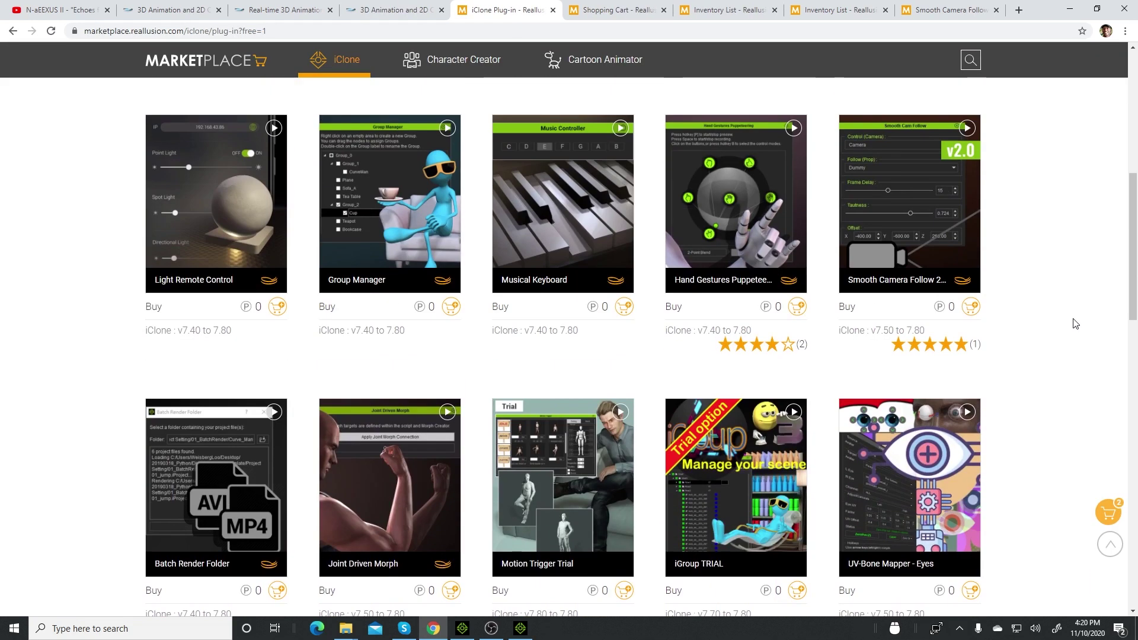
{"action": "scroll", "coordinate": [1076, 324], "scroll_direction": "up", "scroll_amount": 8}
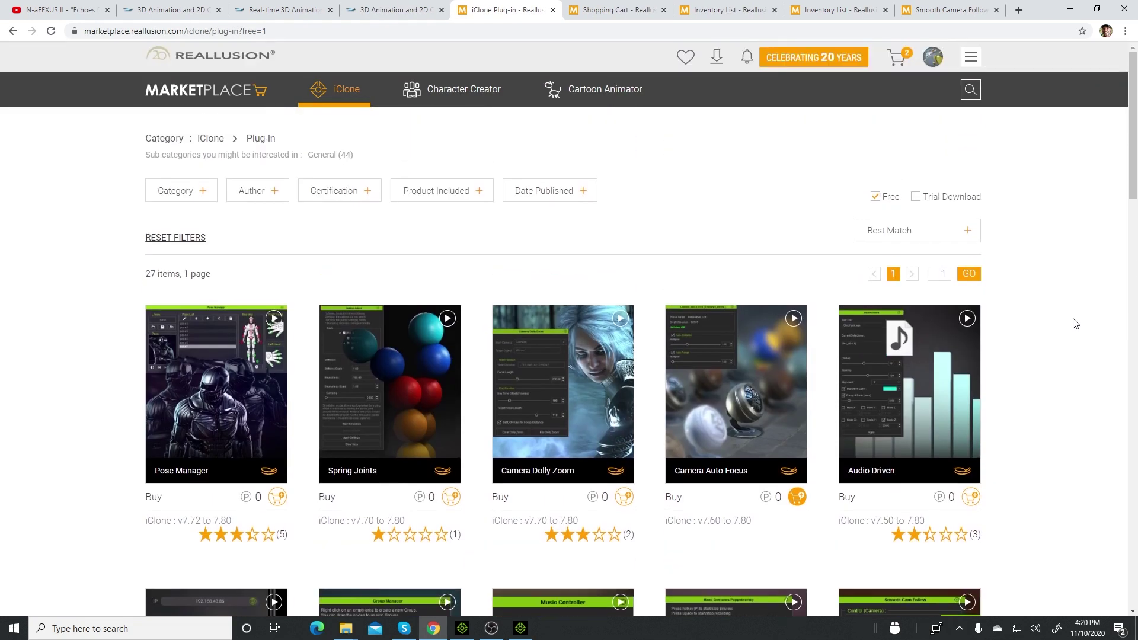